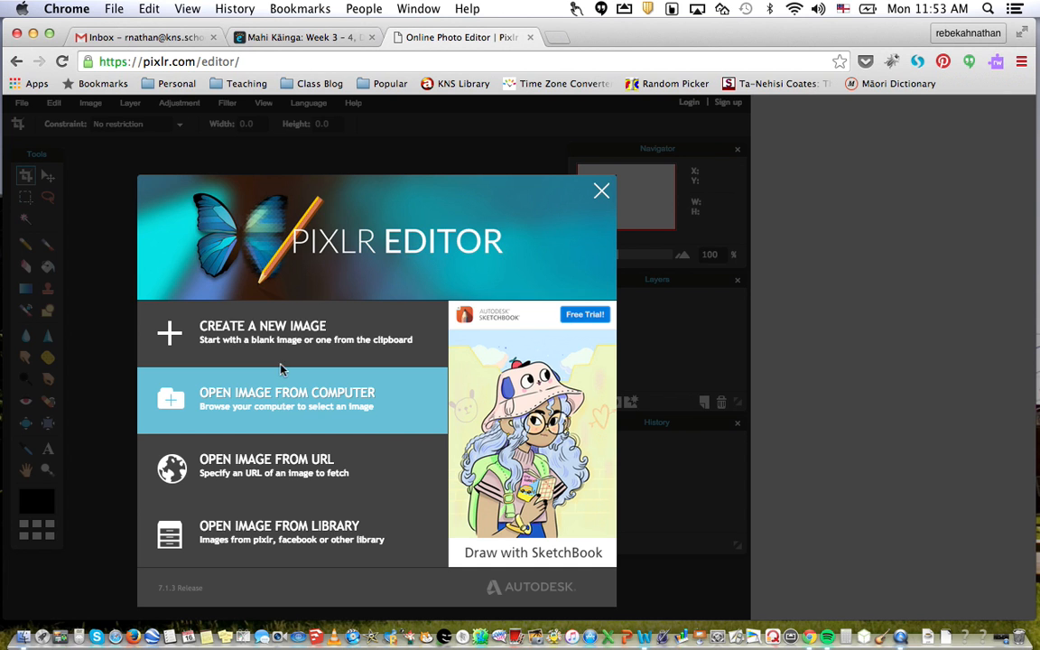
Create a new blank image from the 1024 x 768 preset and enlarge its window to show the whole canvas.
{"action": "left_click", "coordinate": [243, 334]}
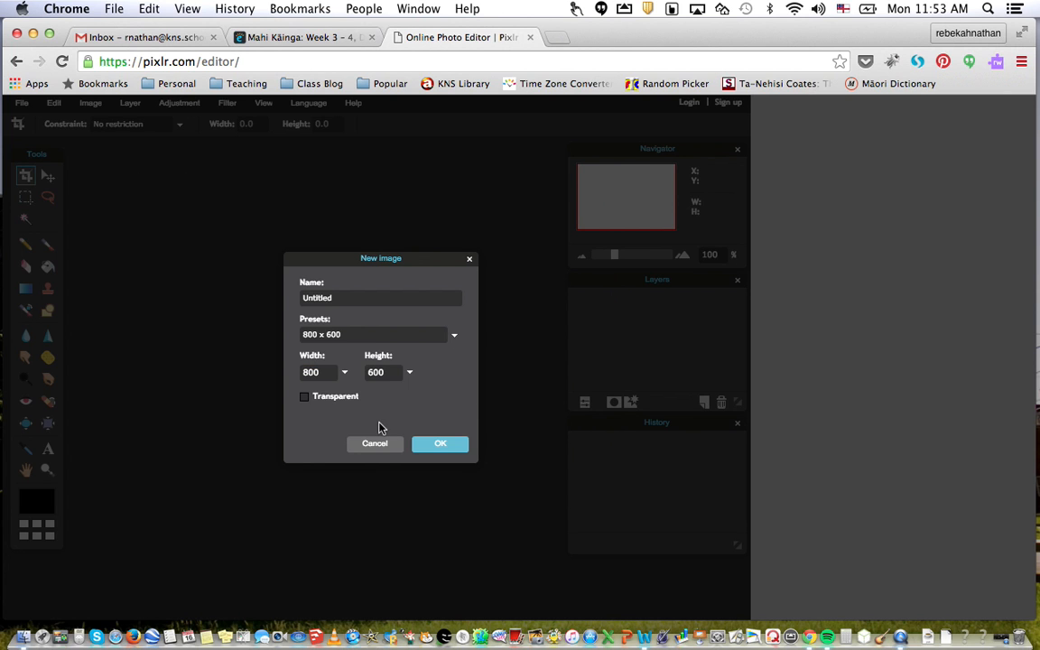
{"action": "left_click", "coordinate": [370, 336]}
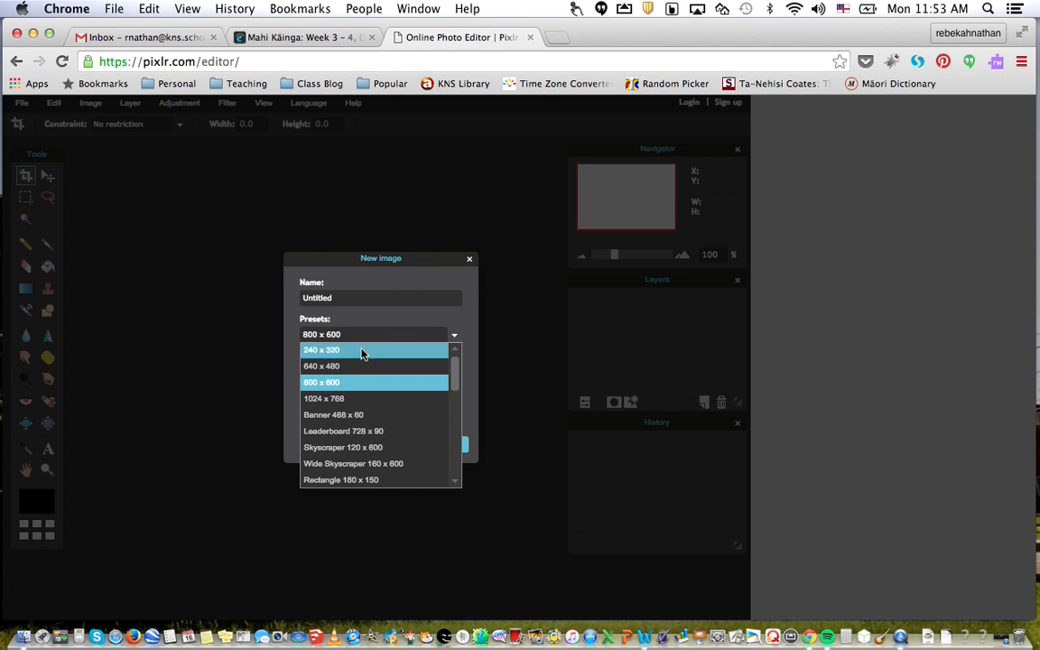
{"action": "left_click", "coordinate": [340, 398]}
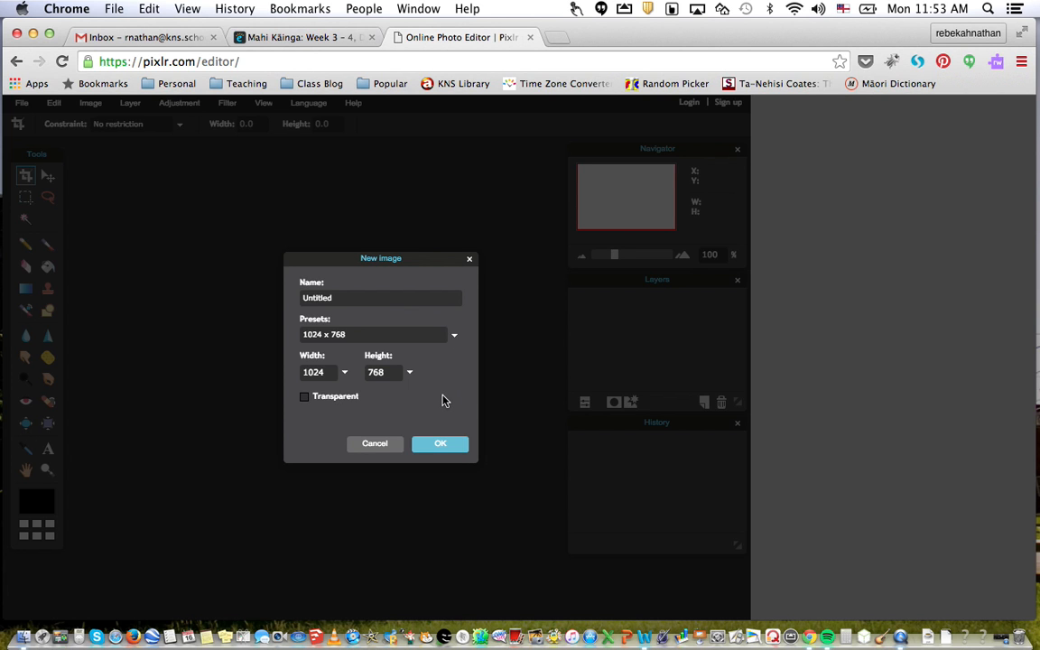
{"action": "left_click", "coordinate": [432, 446]}
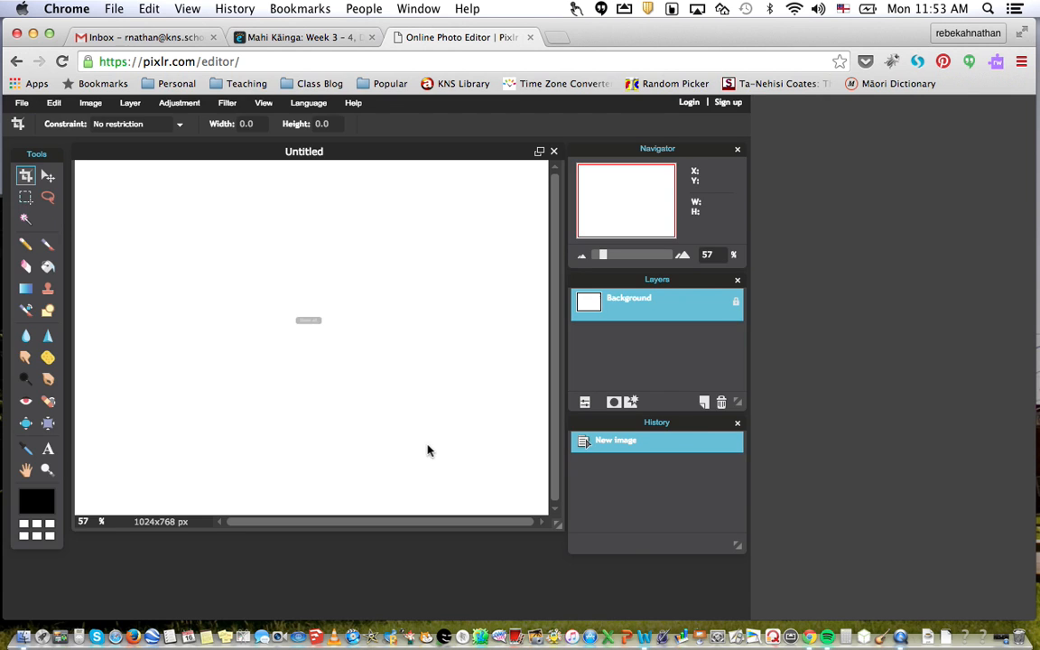
{"action": "left_click_drag", "start_coordinate": [556, 525], "coordinate": [577, 567]}
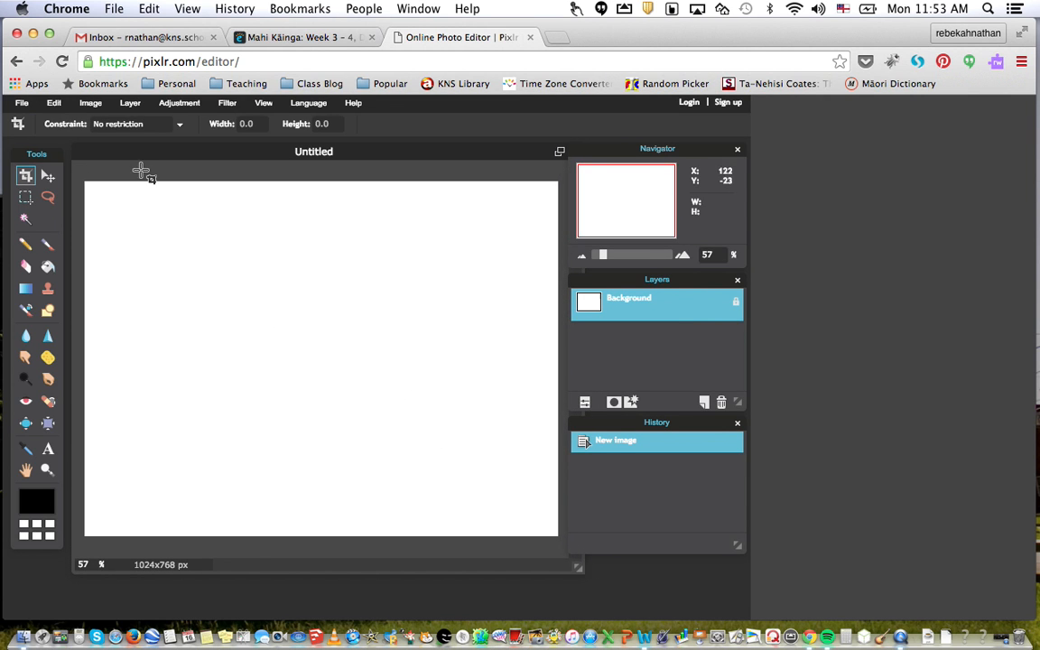
Open 10frida-kalho.jpg from the Desktop and shift its window slightly sideways over the Untitled image.
{"action": "left_click", "coordinate": [22, 104]}
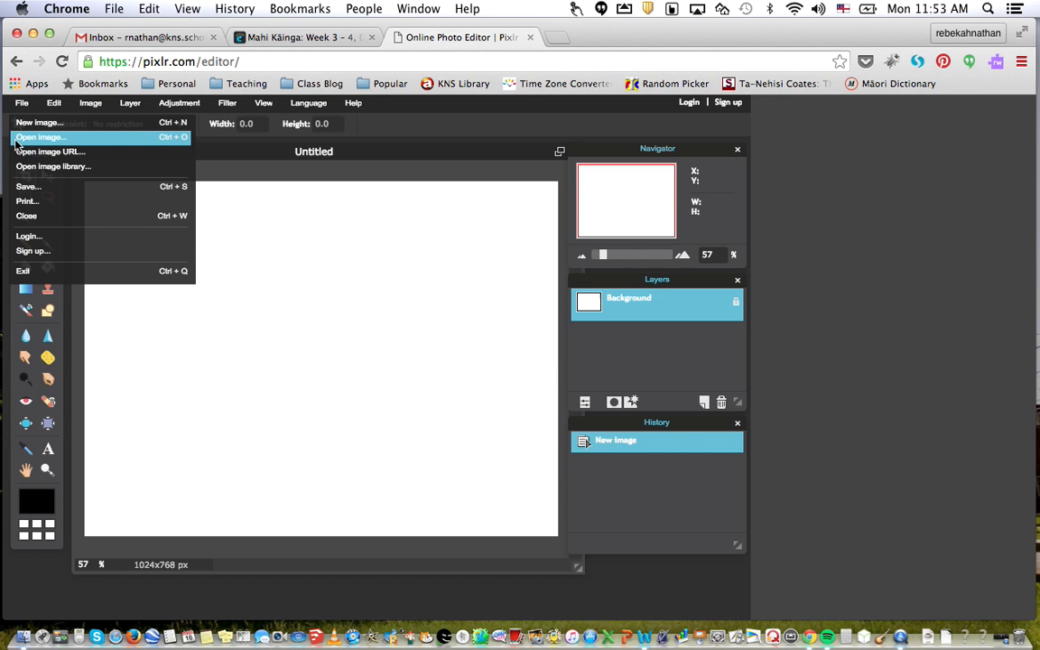
{"action": "left_click", "coordinate": [36, 138]}
{"action": "left_click", "coordinate": [467, 171]}
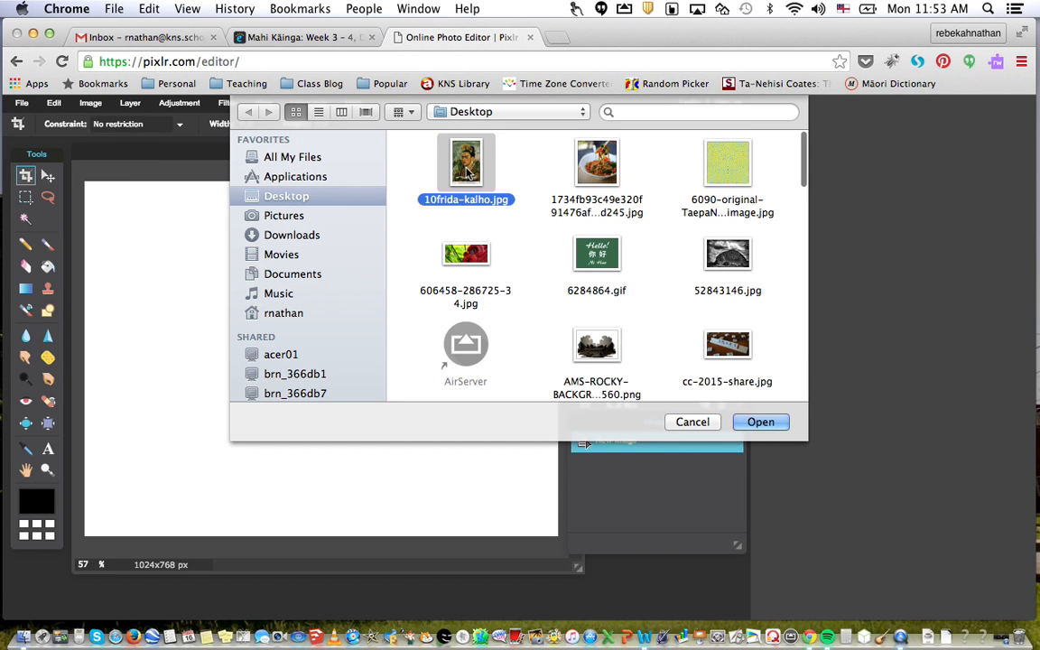
{"action": "left_click", "coordinate": [739, 422]}
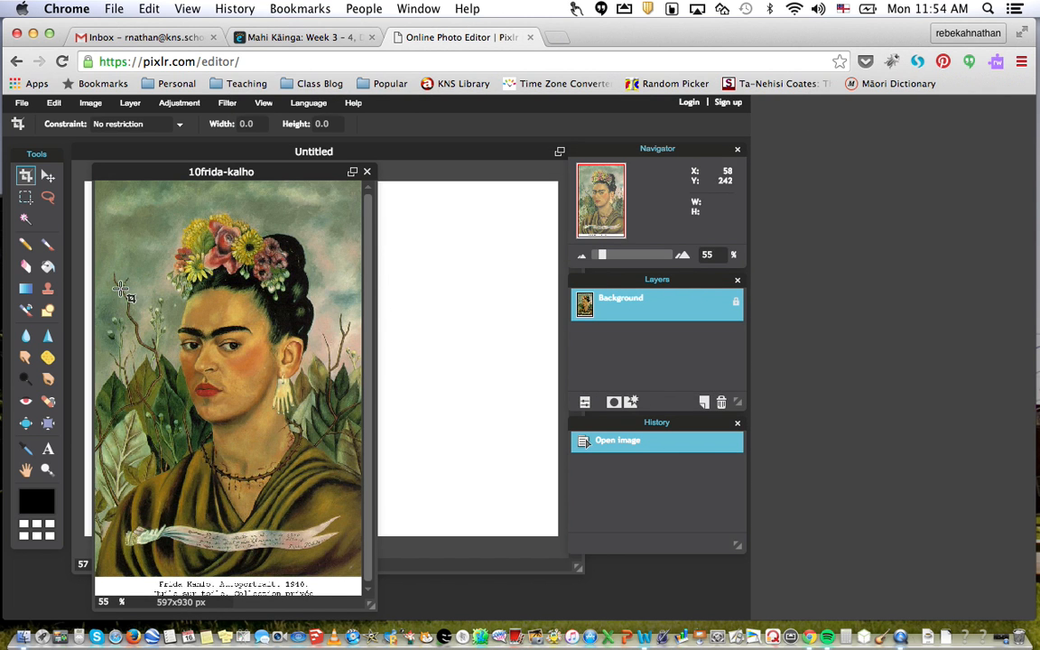
{"action": "left_click_drag", "start_coordinate": [149, 172], "coordinate": [183, 171]}
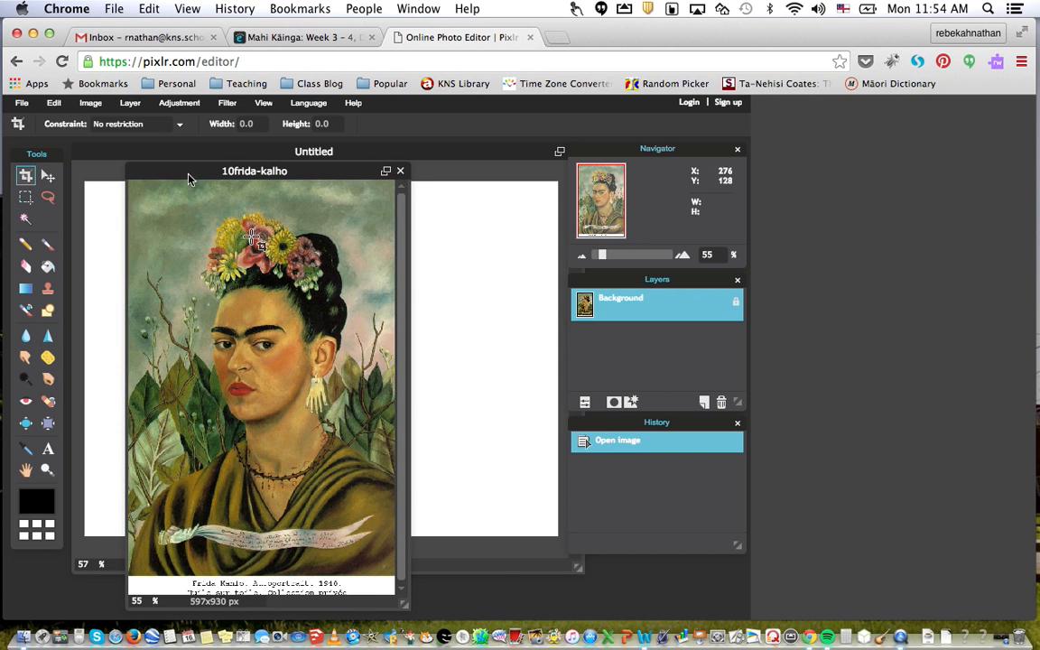
Resize the 10frida-kalho image to a height of 500 pixels with proportions constrained.
{"action": "left_click", "coordinate": [87, 106]}
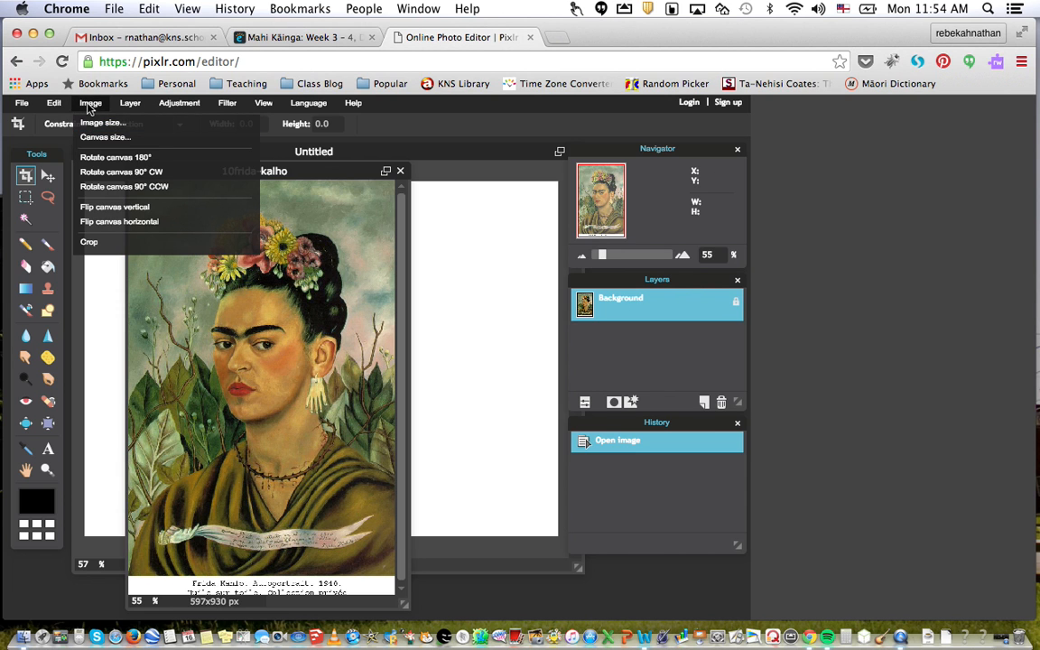
{"action": "left_click", "coordinate": [87, 124]}
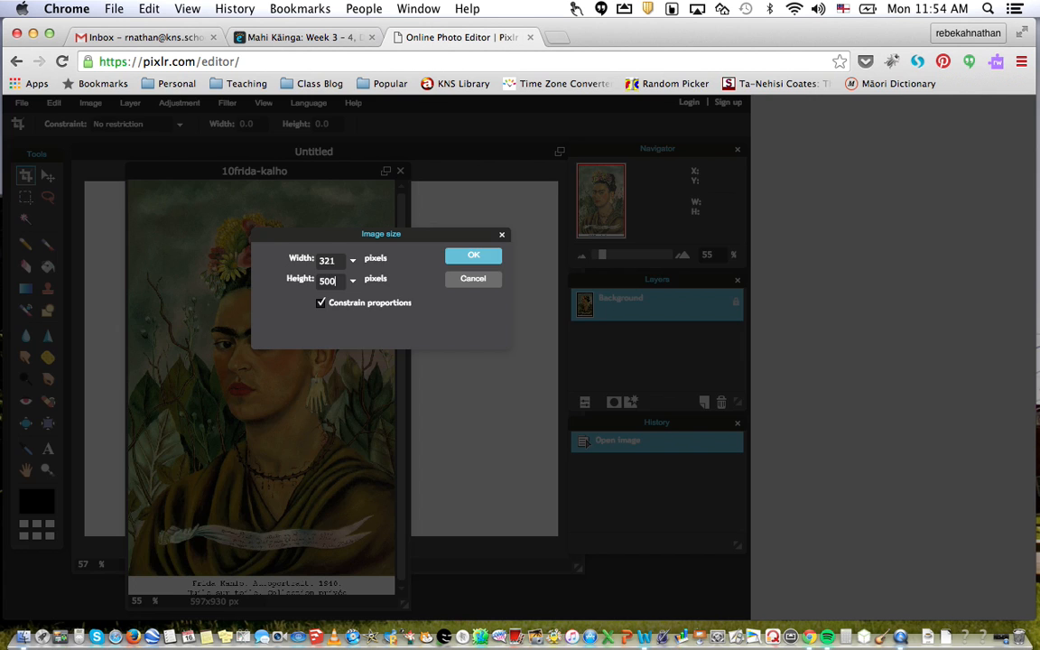
{"action": "key", "text": "Return"}
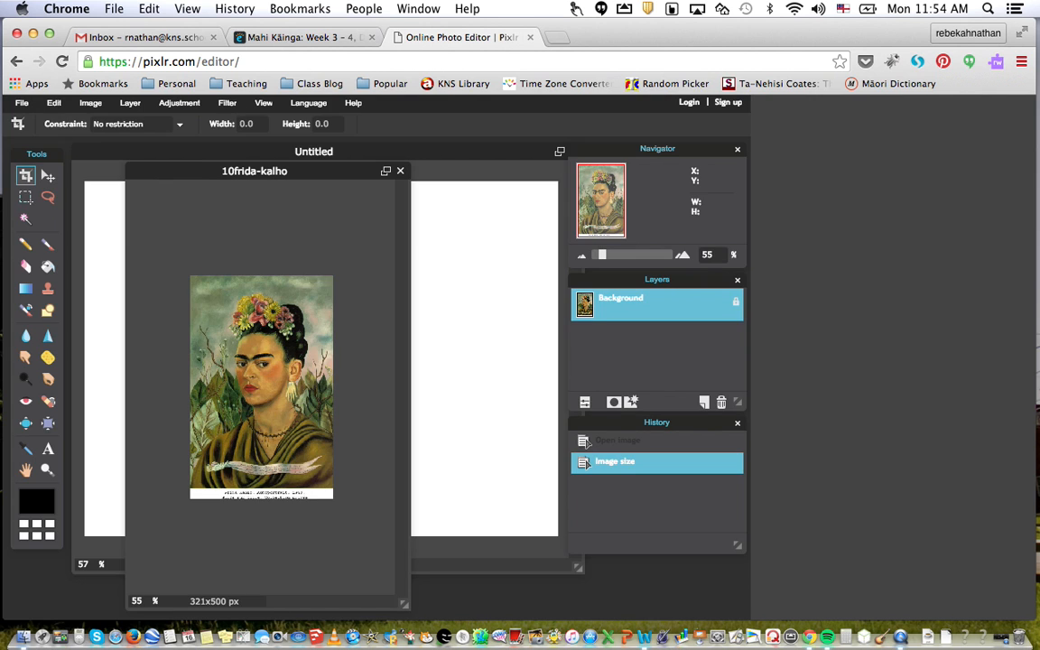
Copy the entire 10frida-kalho image into the Untitled image and move the pasted portrait to the canvas's upper-left corner.
{"action": "left_click", "coordinate": [22, 102]}
{"action": "mouse_move", "coordinate": [52, 102]}
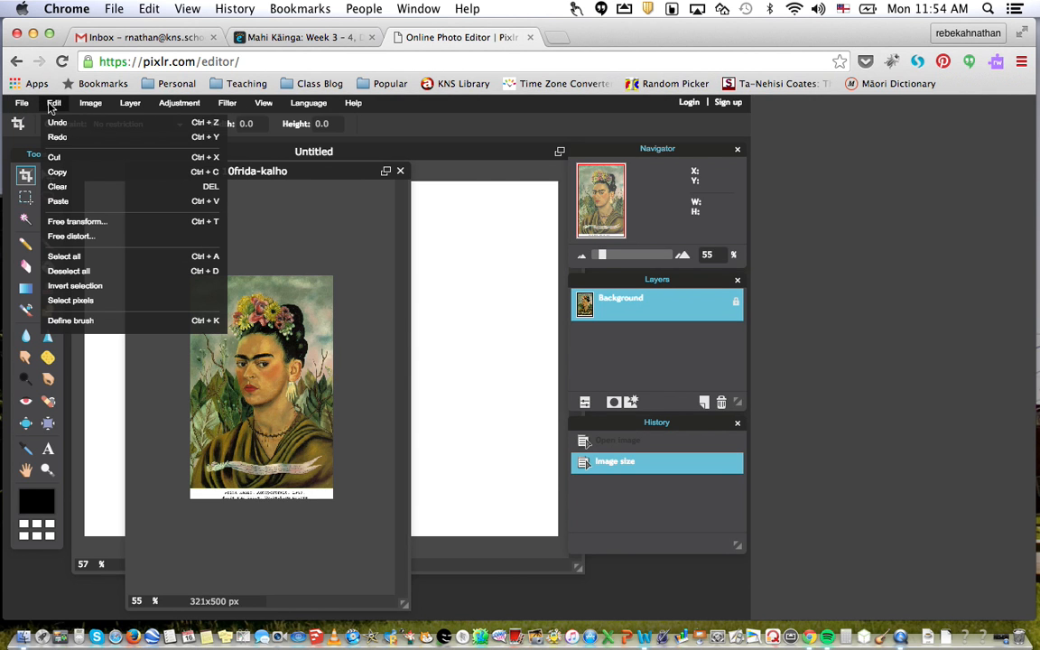
{"action": "left_click", "coordinate": [79, 261]}
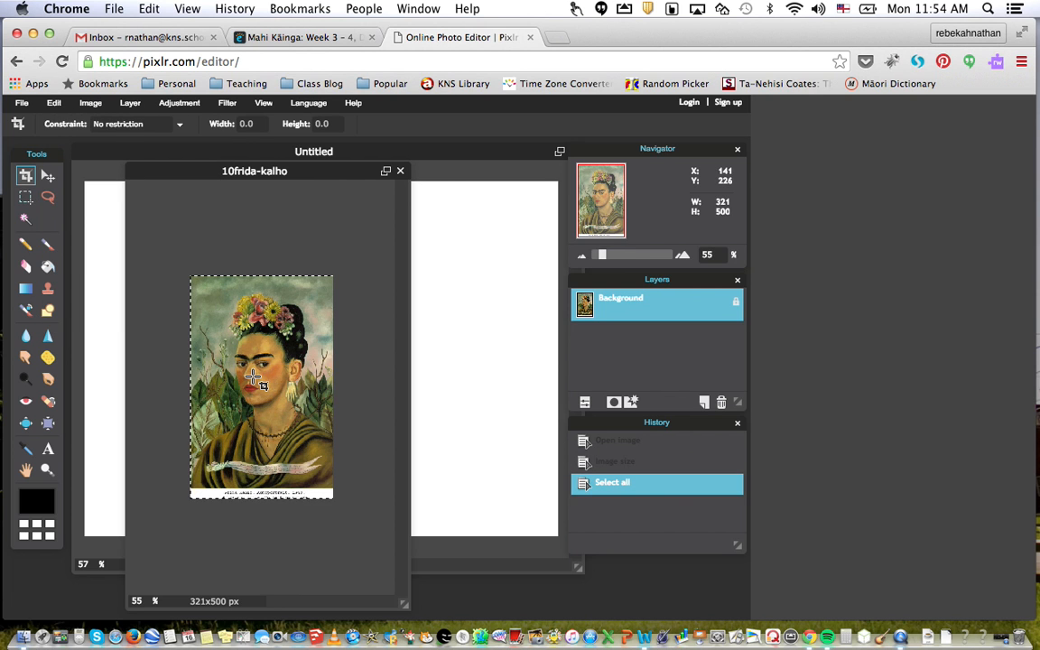
{"action": "key", "text": "super+c"}
{"action": "left_click", "coordinate": [465, 156]}
{"action": "key", "text": "super+v"}
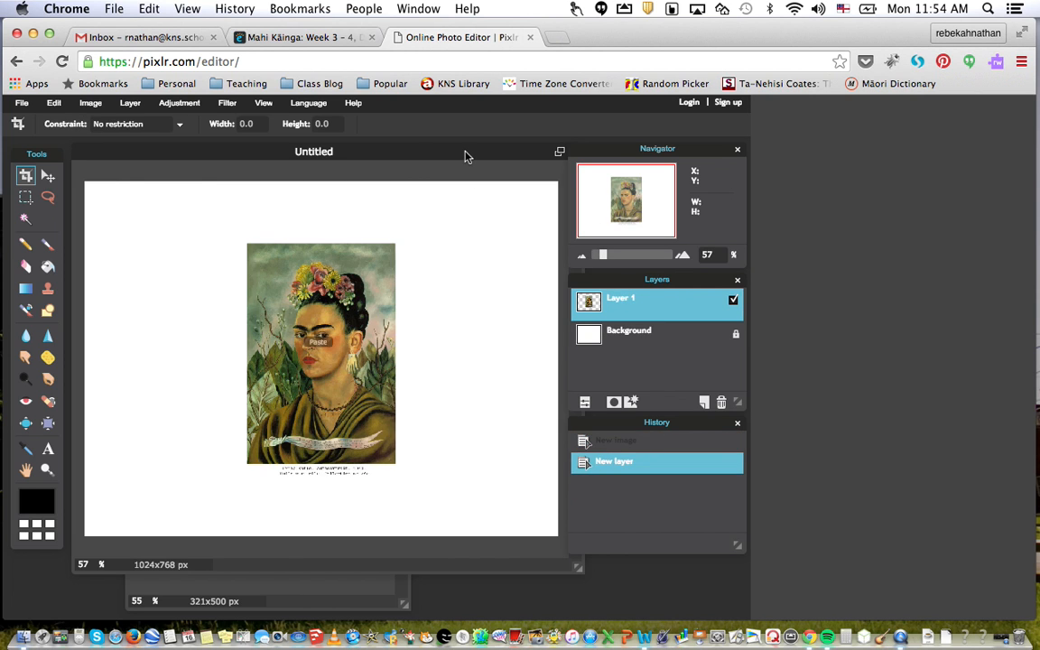
{"action": "left_click", "coordinate": [47, 177]}
{"action": "left_click_drag", "start_coordinate": [315, 346], "coordinate": [152, 286]}
Close the 10frida-kalho image without saving it.
{"action": "left_click", "coordinate": [359, 594]}
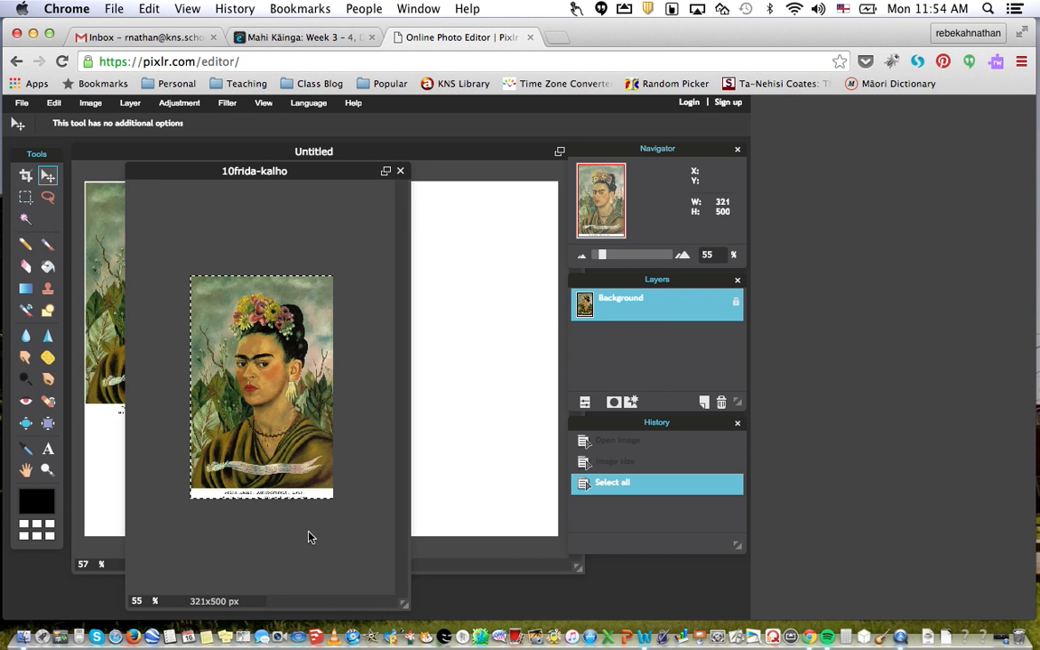
{"action": "left_click", "coordinate": [400, 172]}
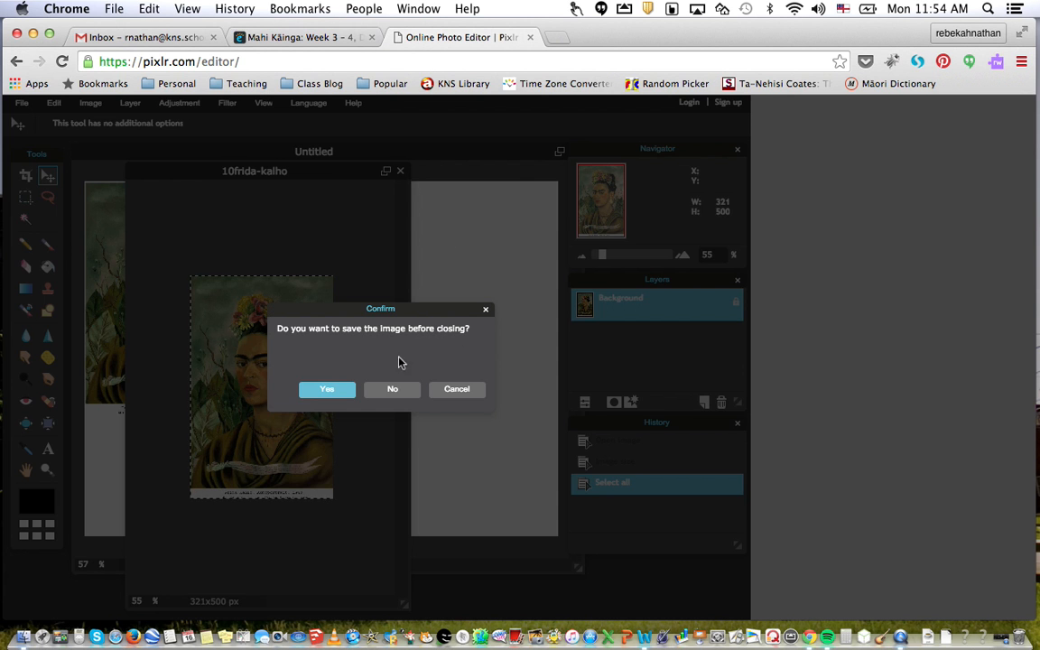
{"action": "left_click", "coordinate": [388, 389]}
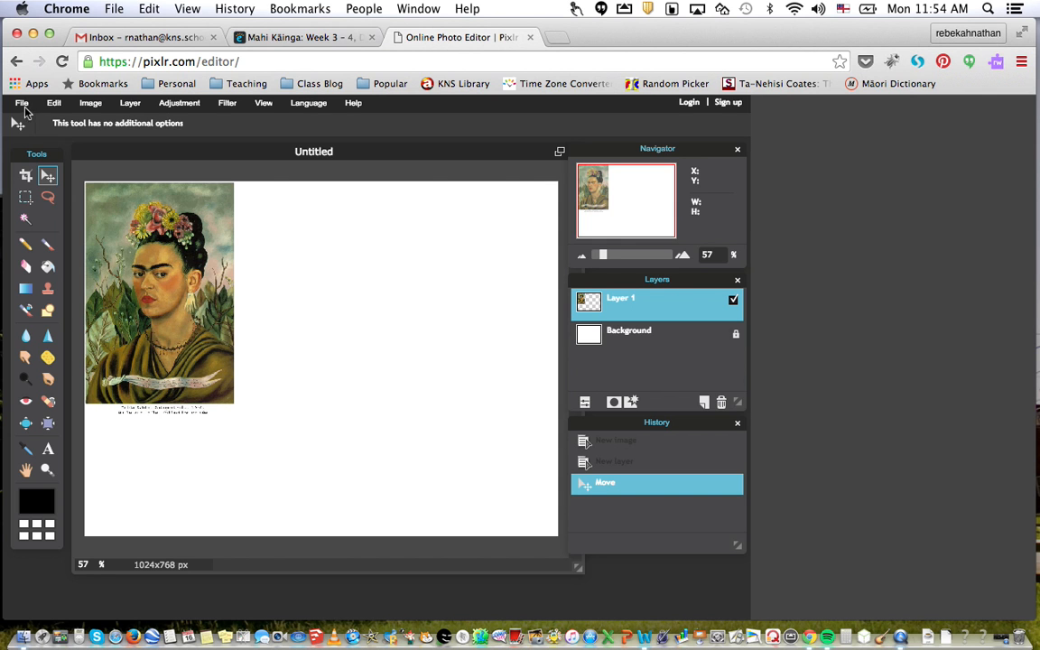
Open frida-kahlo.jpg from the Desktop as a separate image.
{"action": "left_click", "coordinate": [22, 102]}
{"action": "left_click", "coordinate": [25, 136]}
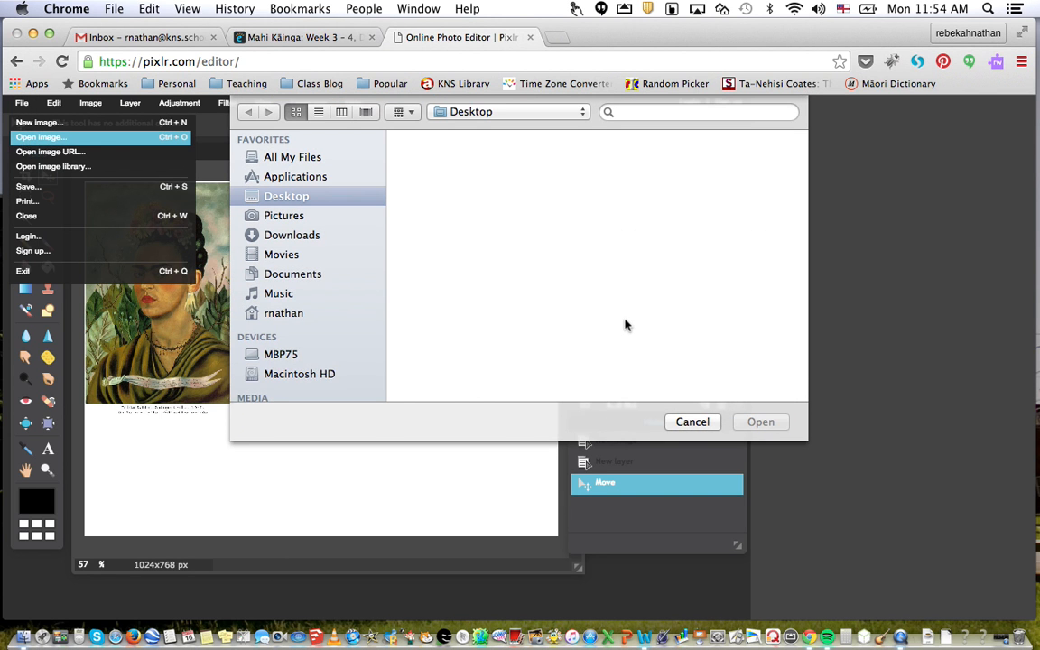
{"action": "scroll", "coordinate": [623, 325], "scroll_direction": "down", "scroll_amount": 5}
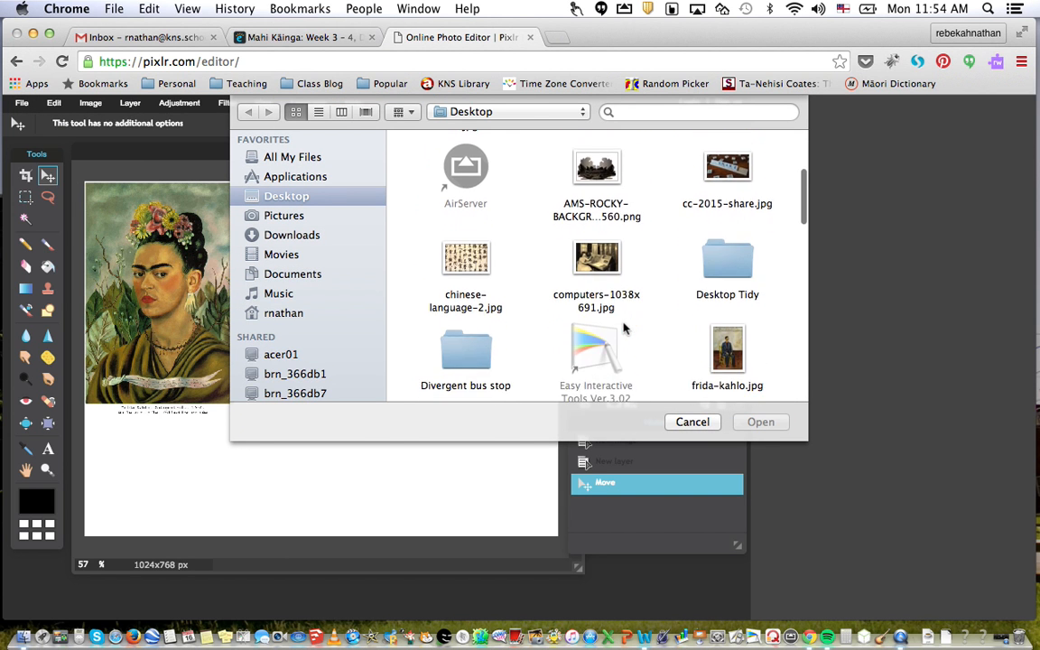
{"action": "left_click", "coordinate": [726, 351]}
{"action": "left_click", "coordinate": [760, 422]}
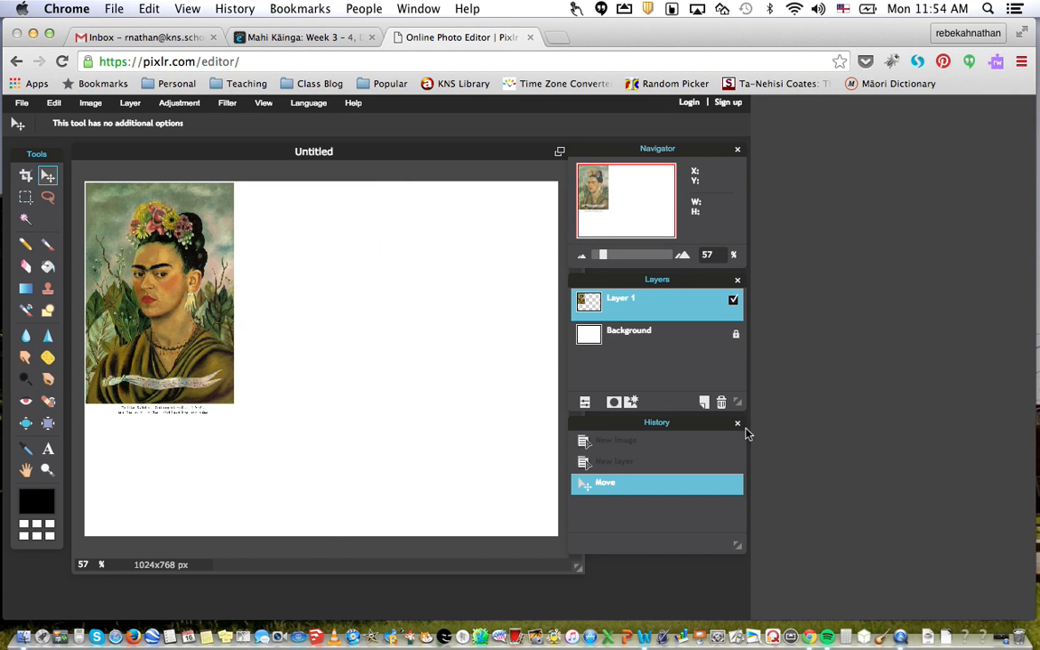
Resize the frida-kahlo image to a height of 500 pixels with proportions constrained.
{"action": "left_click", "coordinate": [90, 103]}
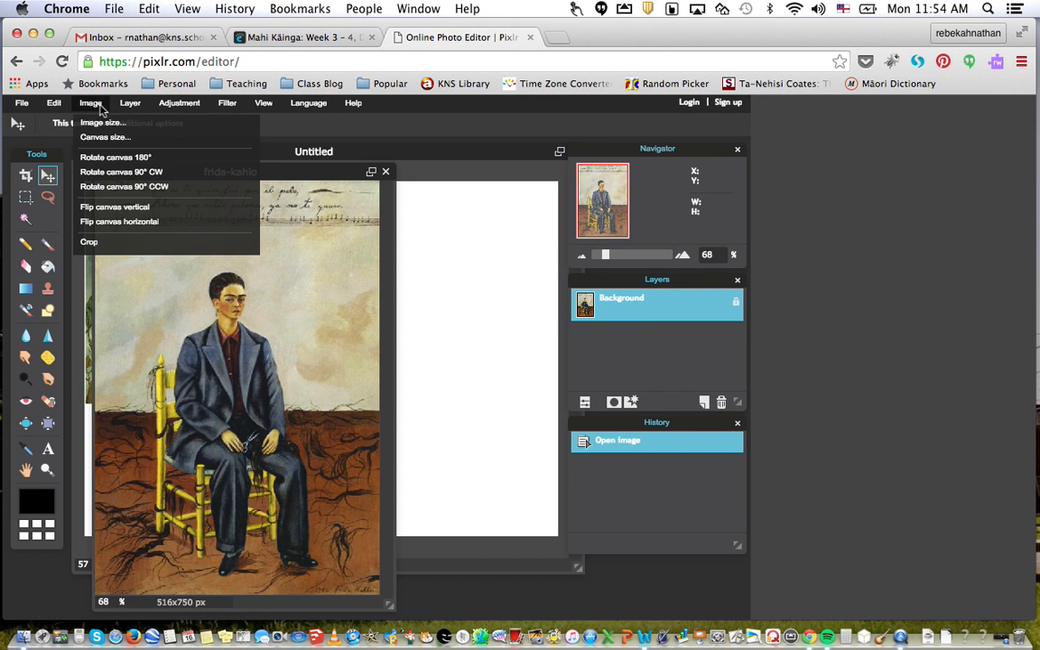
{"action": "left_click", "coordinate": [103, 125]}
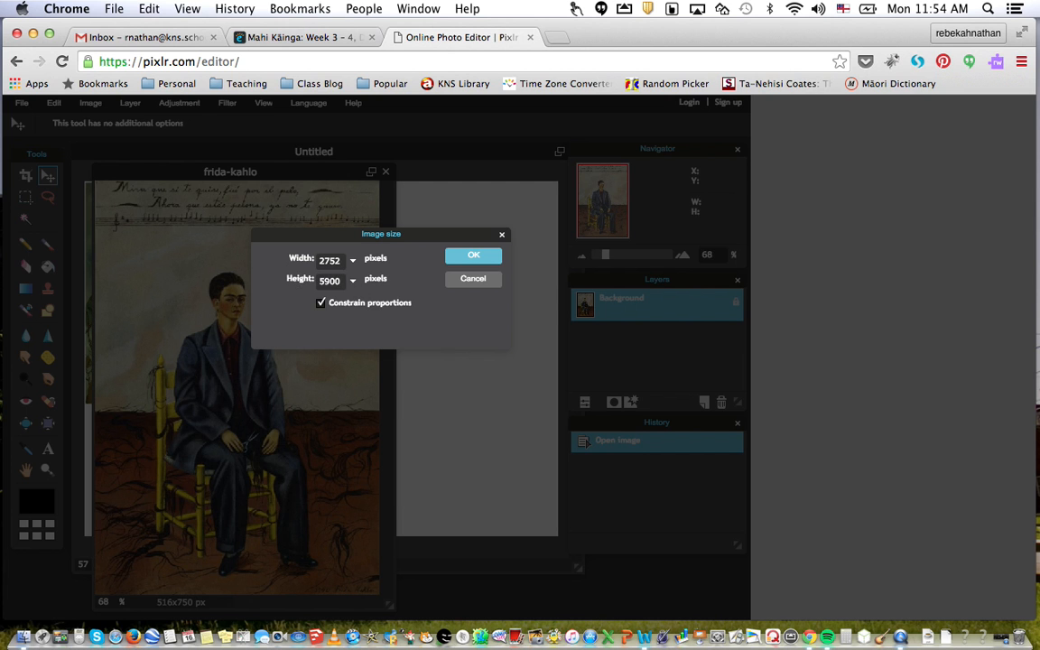
{"action": "left_click", "coordinate": [472, 259]}
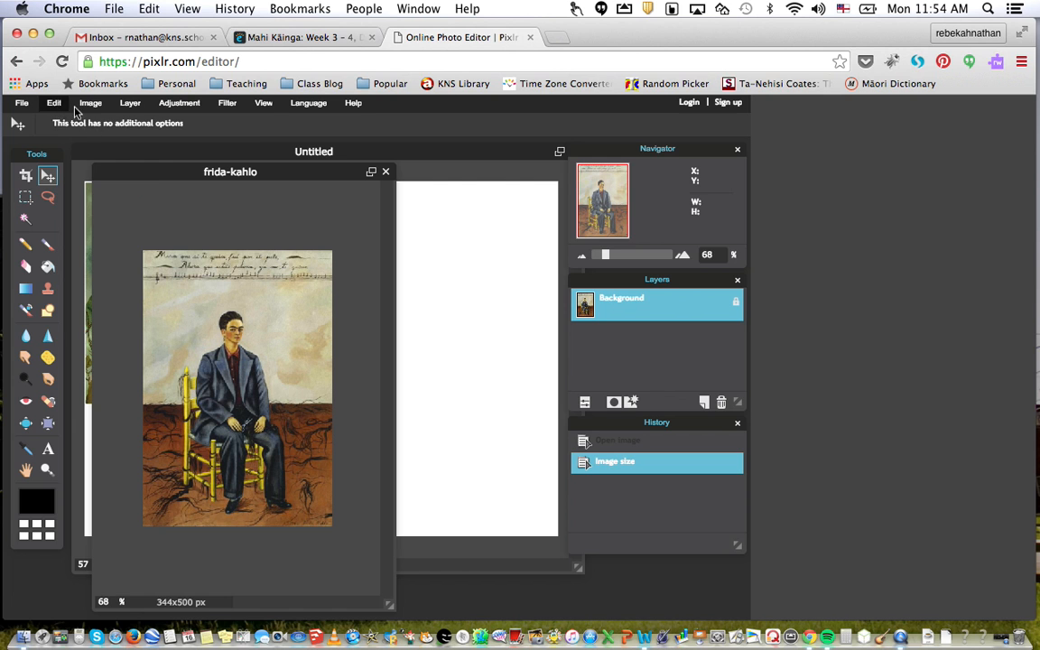
Copy the entire frida-kahlo image into the Untitled image and move it to the canvas's upper edge, beside the first portrait.
{"action": "left_click", "coordinate": [79, 106]}
{"action": "mouse_move", "coordinate": [56, 106]}
{"action": "left_click", "coordinate": [63, 256]}
{"action": "key", "text": "super+c"}
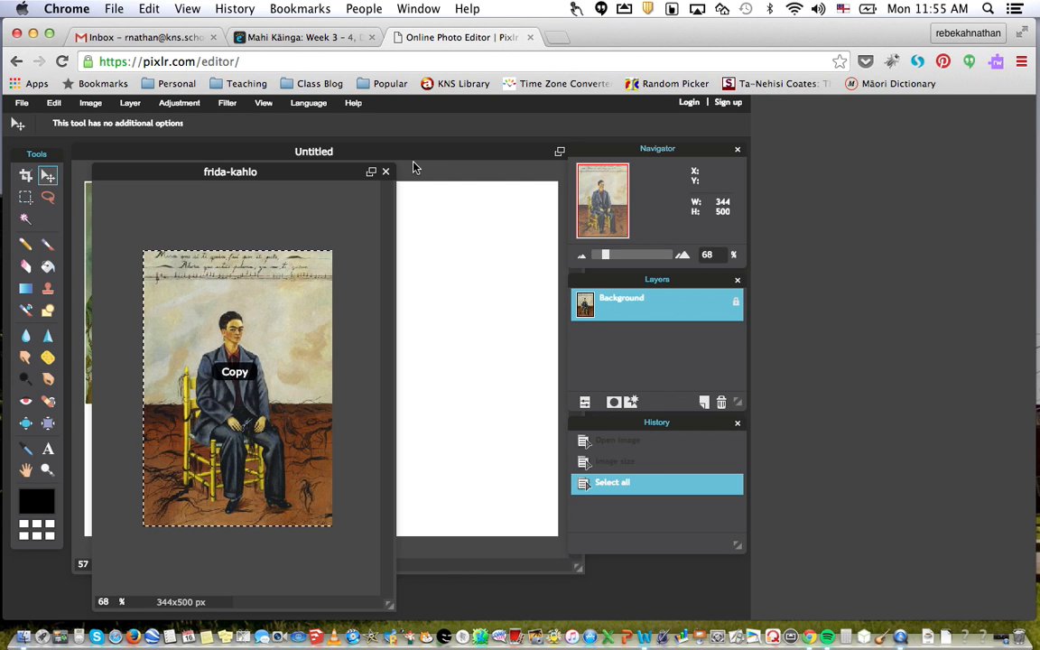
{"action": "left_click", "coordinate": [432, 160]}
{"action": "key", "text": "super+v"}
{"action": "left_click_drag", "start_coordinate": [343, 302], "coordinate": [343, 240]}
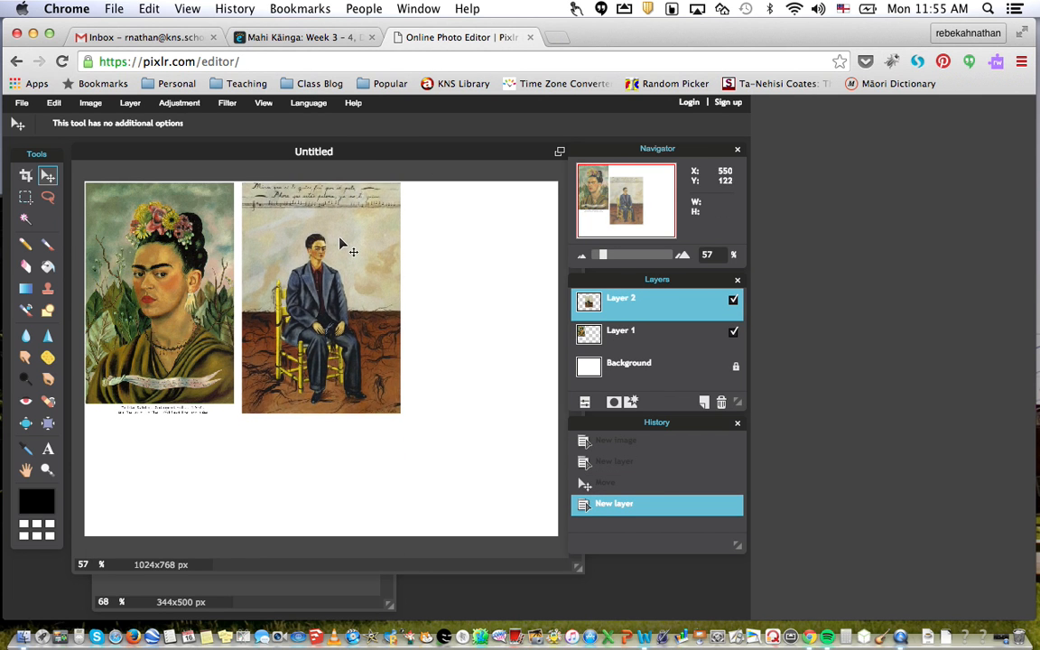
Close the frida-kahlo image without saving it.
{"action": "left_click", "coordinate": [215, 593]}
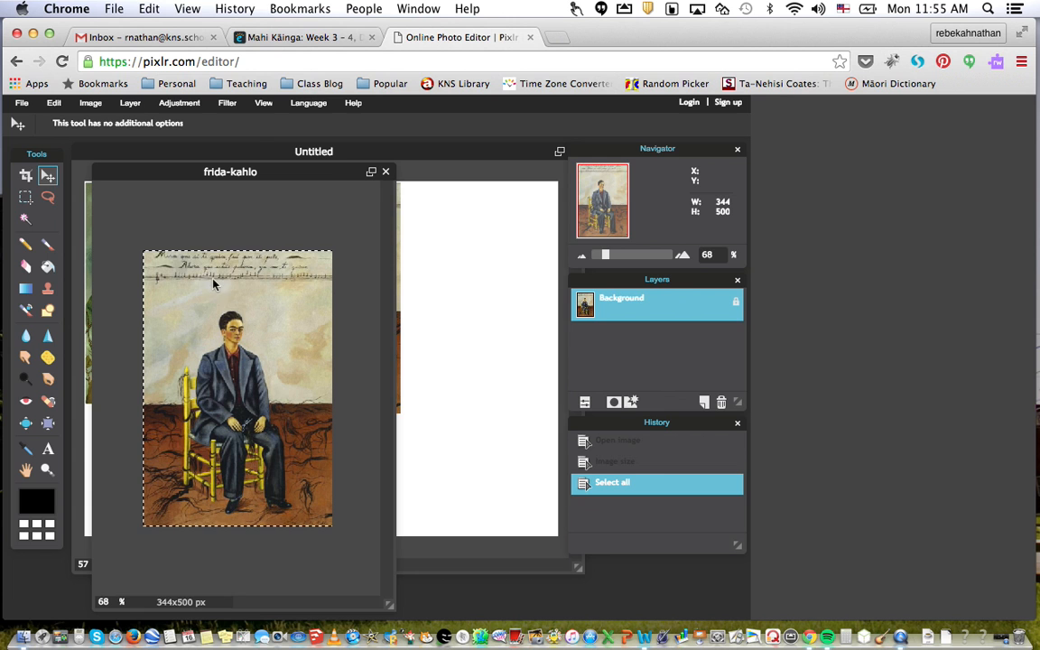
{"action": "left_click", "coordinate": [386, 173]}
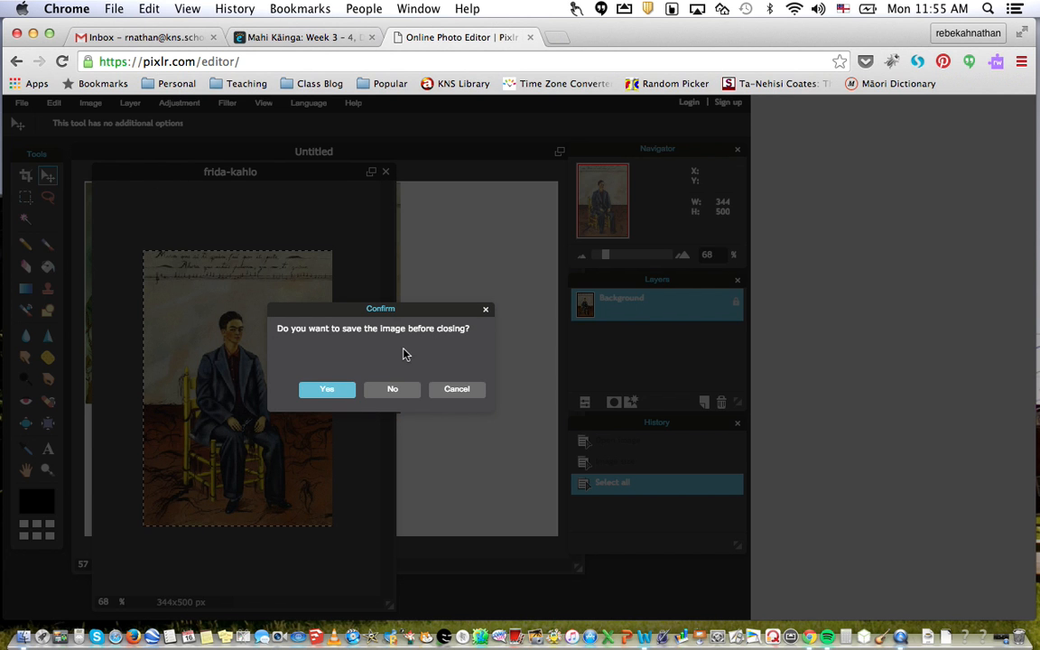
{"action": "left_click", "coordinate": [393, 388]}
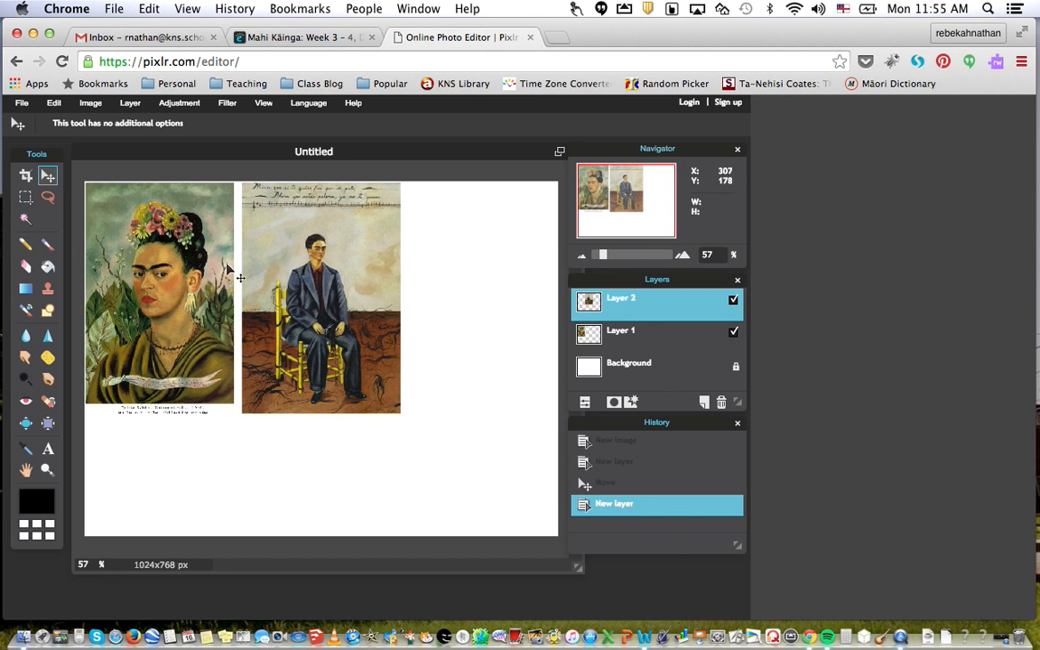
Open the self_portrait_2 image from the Desktop.
{"action": "left_click", "coordinate": [22, 102]}
{"action": "left_click", "coordinate": [19, 140]}
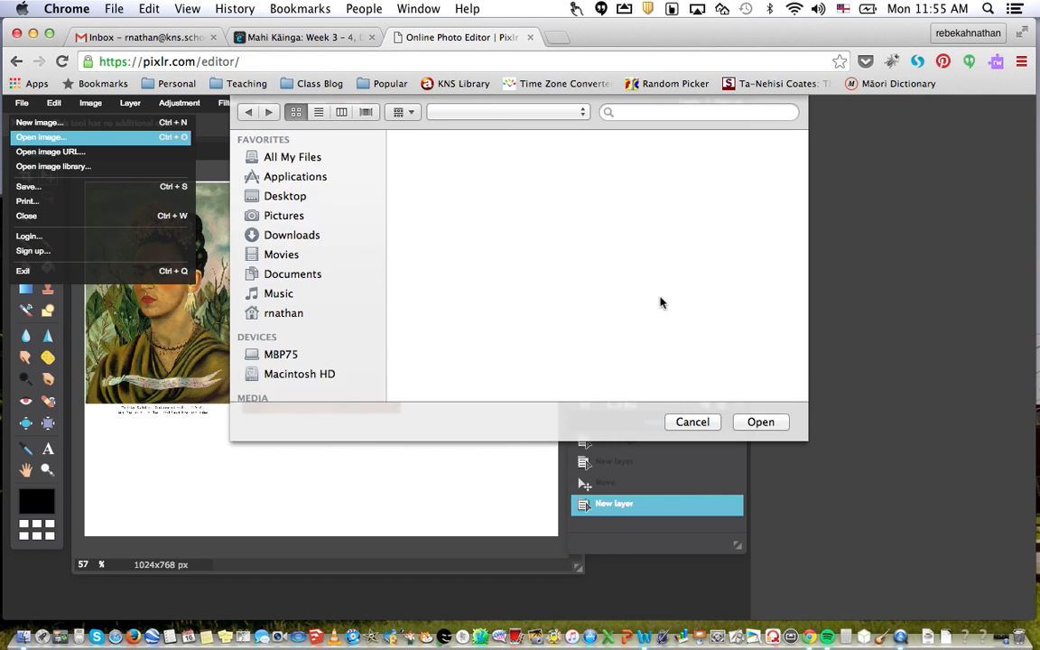
{"action": "scroll", "coordinate": [680, 315], "scroll_direction": "down", "scroll_amount": 3}
{"action": "scroll", "coordinate": [680, 315], "scroll_direction": "down", "scroll_amount": 5}
{"action": "scroll", "coordinate": [680, 315], "scroll_direction": "down", "scroll_amount": 5}
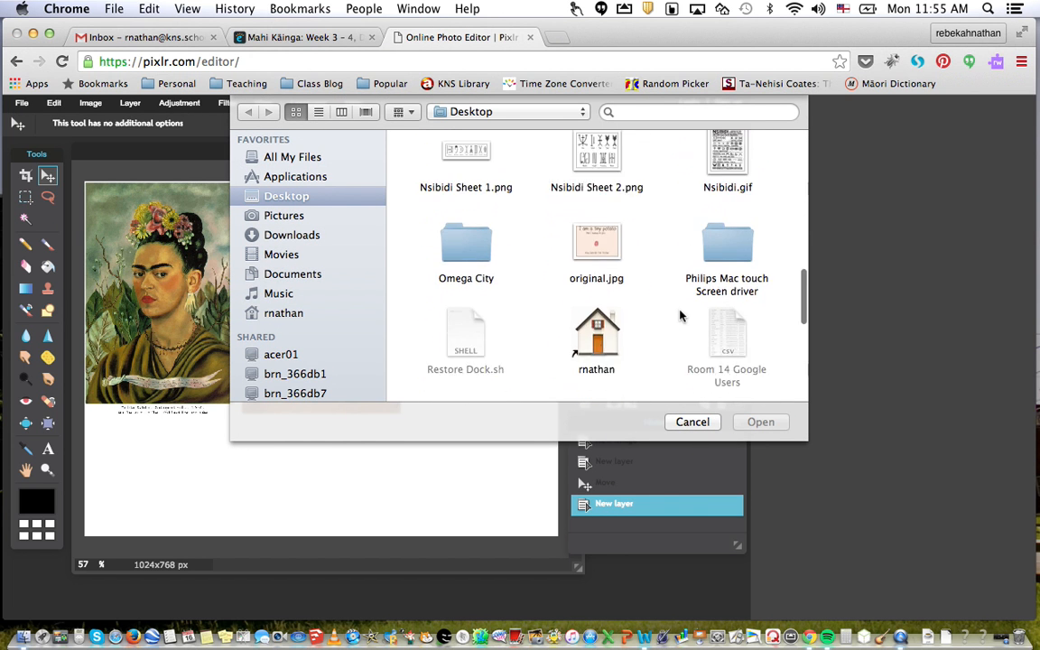
{"action": "left_click", "coordinate": [727, 271]}
{"action": "left_click", "coordinate": [763, 422]}
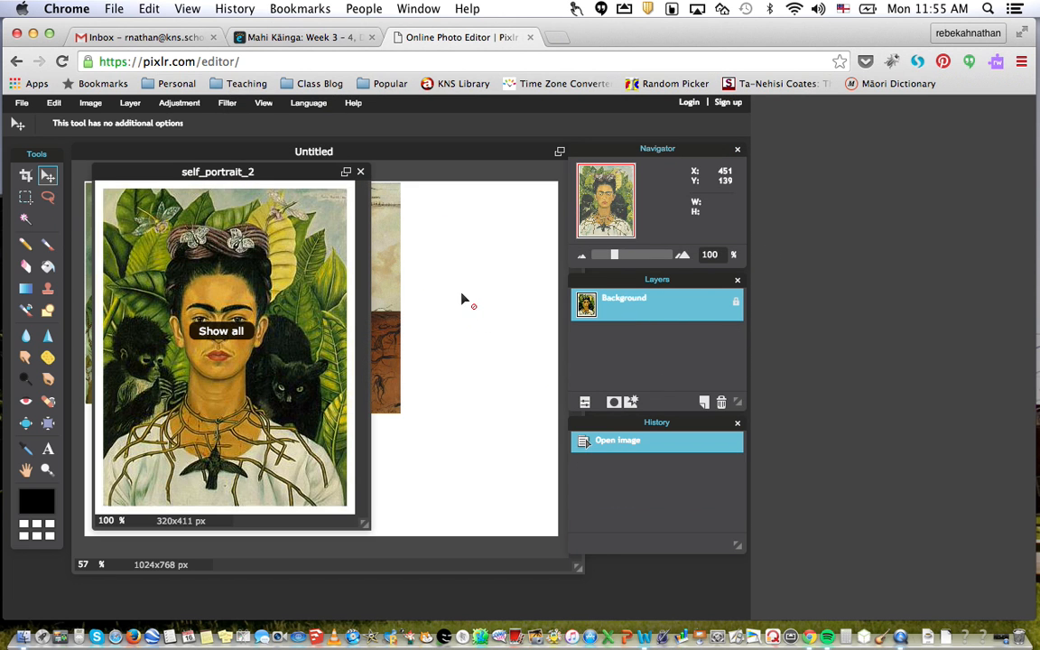
Copy the entire self_portrait_2 image into the Untitled image and move it to the canvas's upper-right corner, beside the second portrait.
{"action": "left_click", "coordinate": [22, 105]}
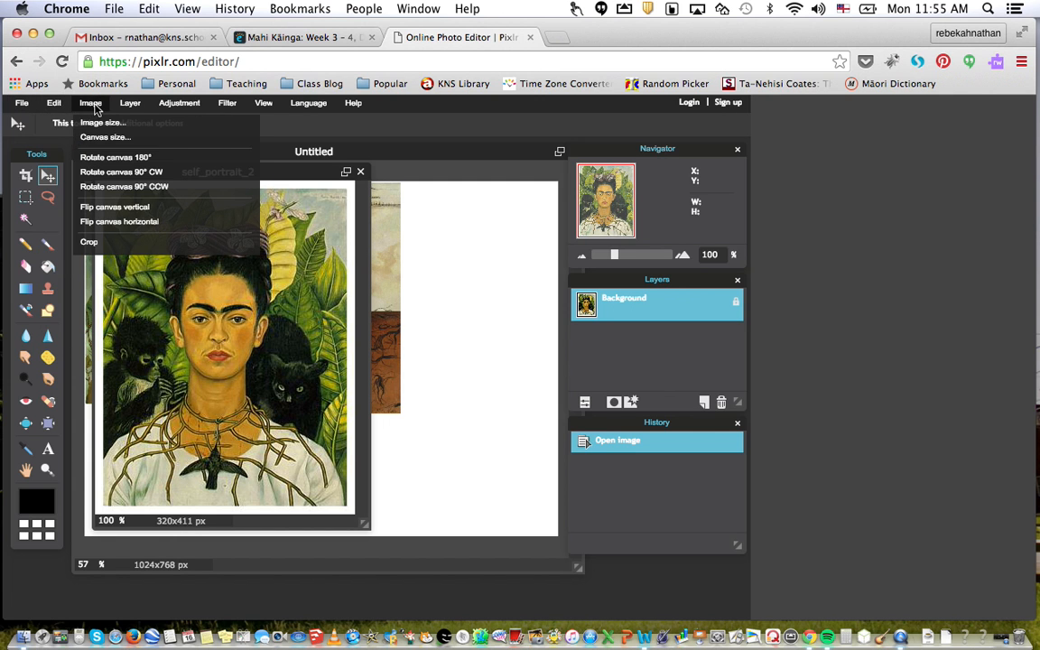
{"action": "mouse_move", "coordinate": [56, 106]}
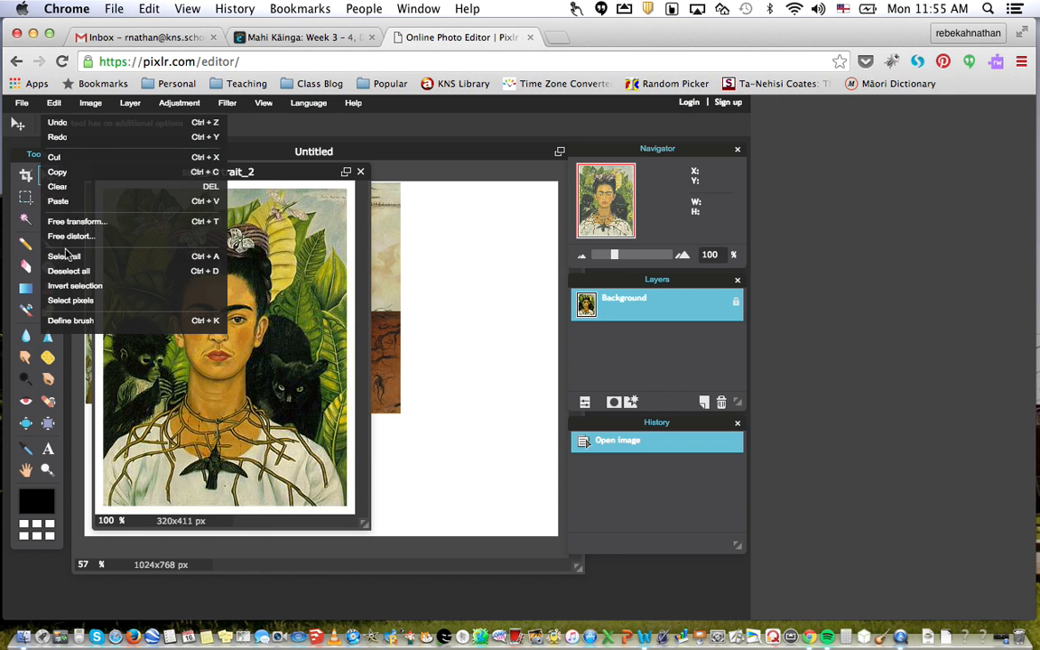
{"action": "left_click", "coordinate": [65, 256]}
{"action": "key", "text": "super+c"}
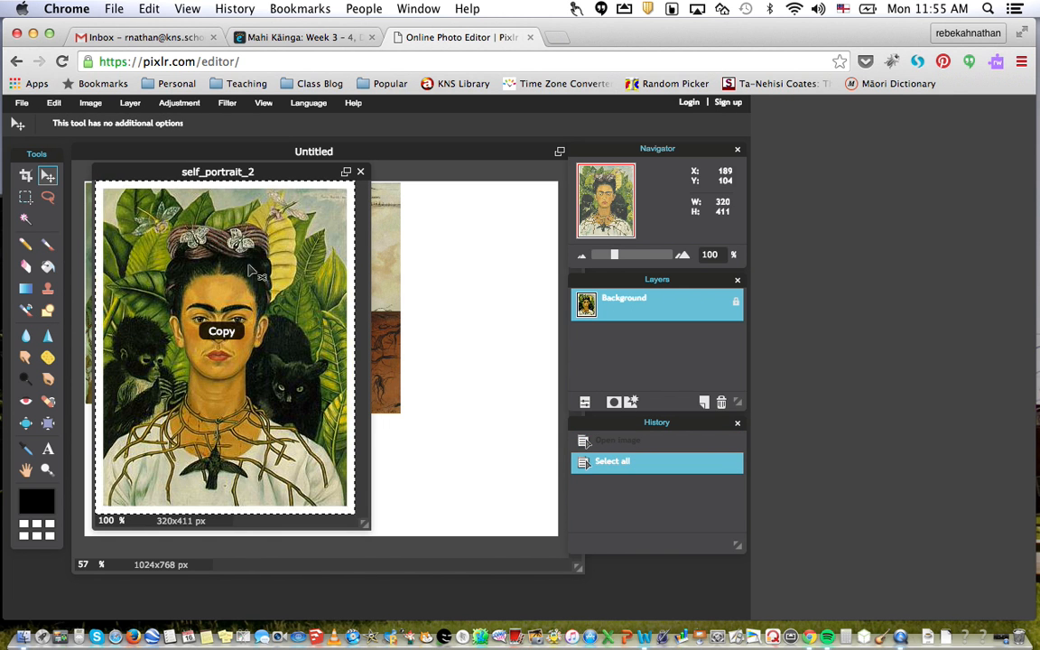
{"action": "left_click", "coordinate": [474, 212]}
{"action": "key", "text": "super+v"}
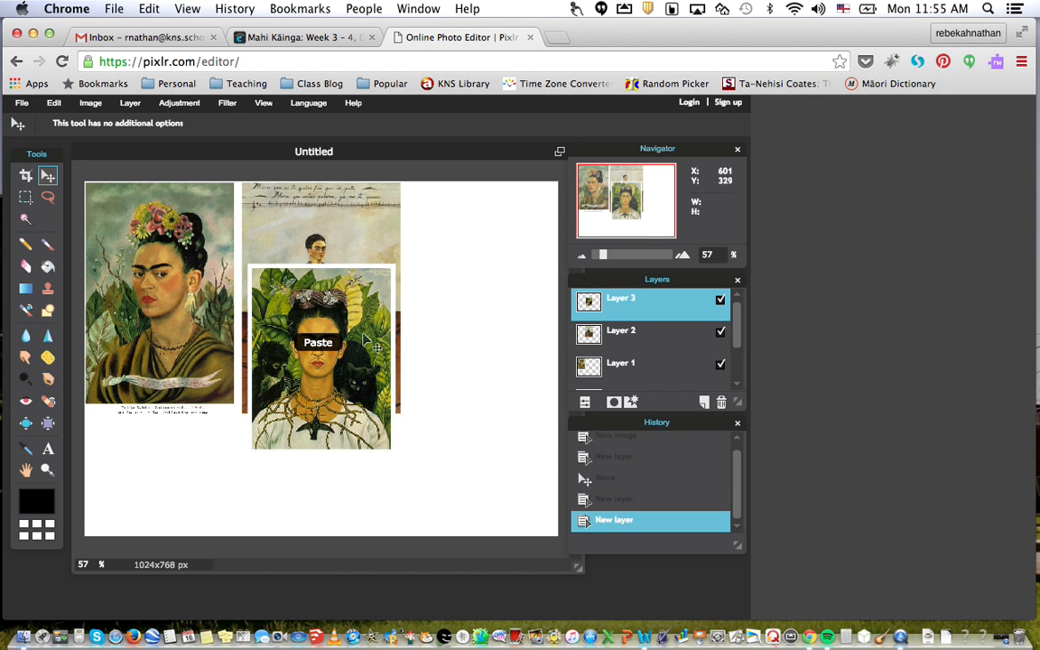
{"action": "left_click_drag", "start_coordinate": [352, 339], "coordinate": [511, 265]}
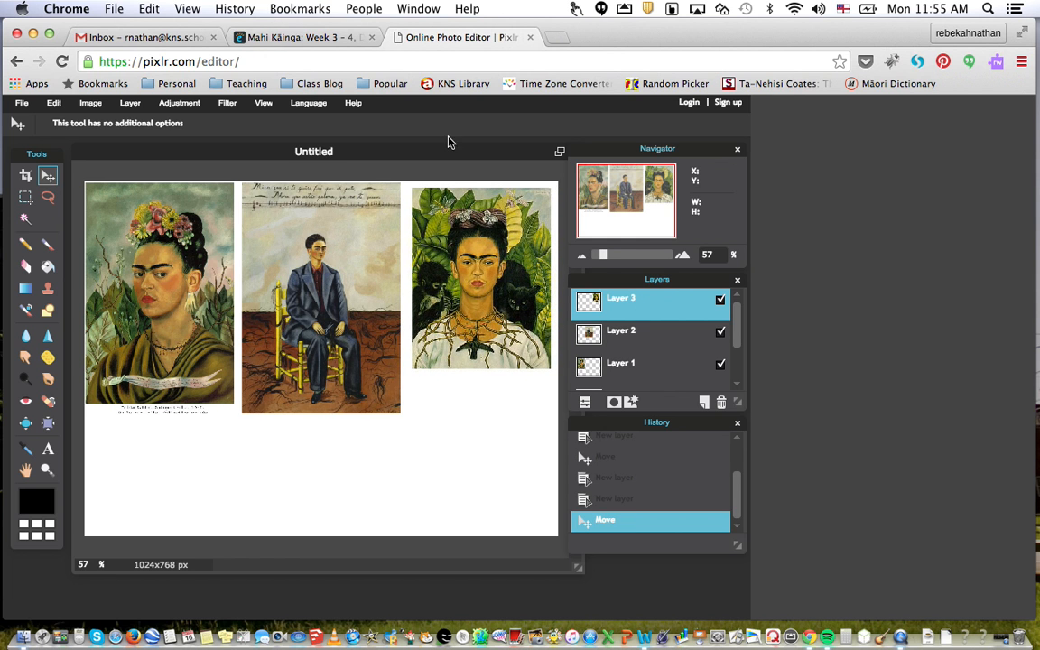
Close the self_portrait_2 image without saving it and return the Untitled image window to its place.
{"action": "left_click_drag", "start_coordinate": [446, 155], "coordinate": [454, 195]}
{"action": "left_click", "coordinate": [360, 172]}
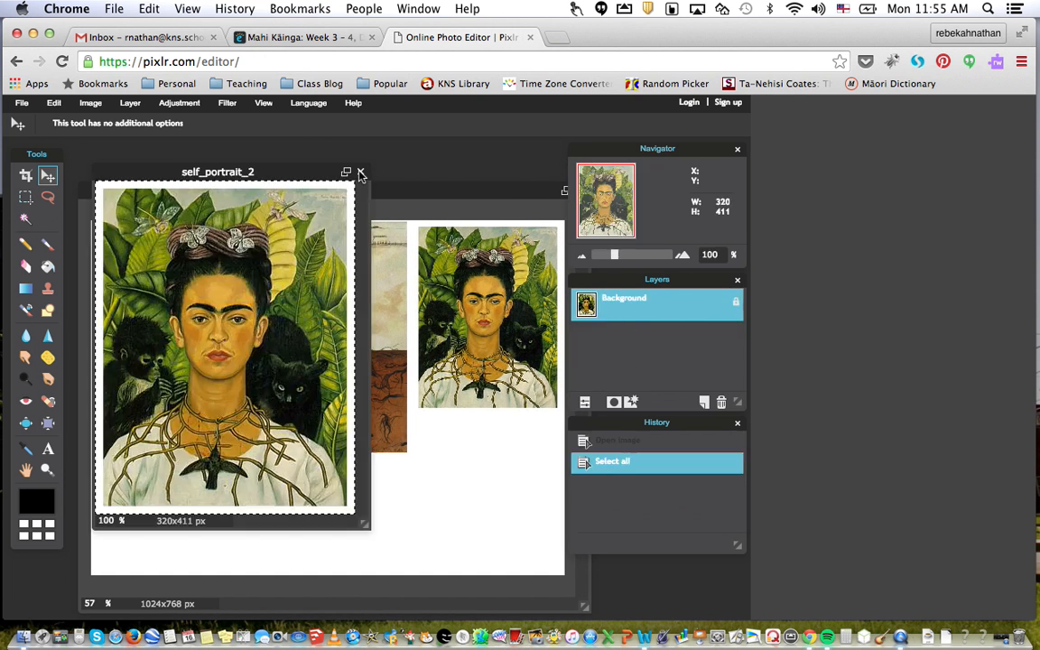
{"action": "left_click", "coordinate": [394, 390]}
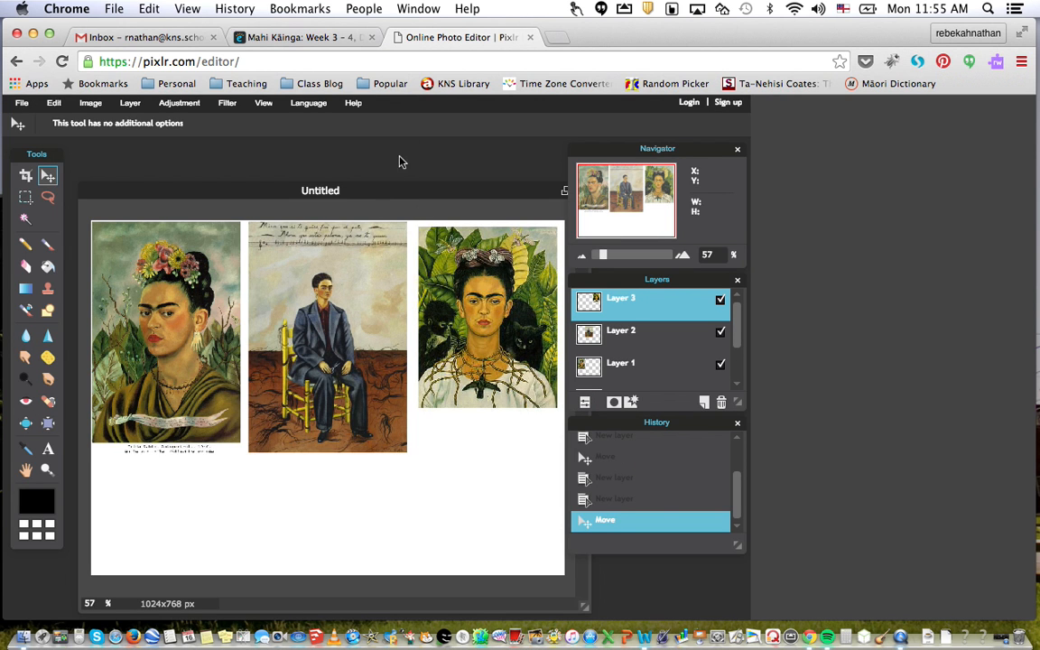
{"action": "left_click_drag", "start_coordinate": [385, 190], "coordinate": [378, 150]}
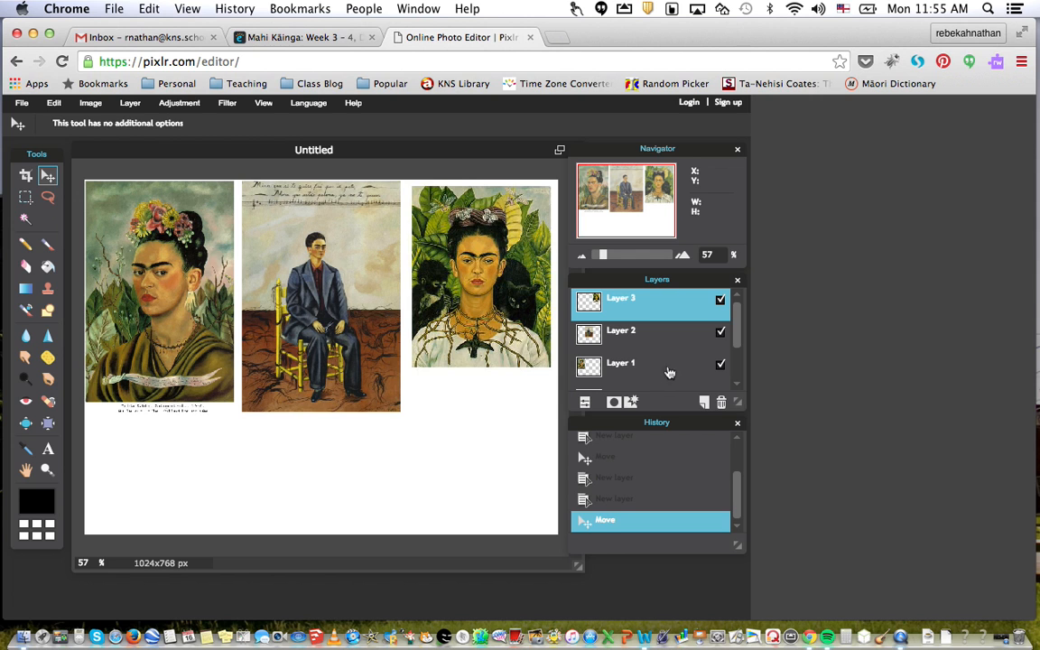
Nudge the third portrait towards the canvas's upper-right corner and shift the second portrait slightly right to even out the gaps.
{"action": "mouse_move", "coordinate": [737, 337]}
{"action": "left_mouse_down"}
{"action": "mouse_move", "coordinate": [738, 363]}
{"action": "mouse_move", "coordinate": [736, 330]}
{"action": "left_mouse_up"}
{"action": "left_click_drag", "start_coordinate": [472, 278], "coordinate": [458, 253]}
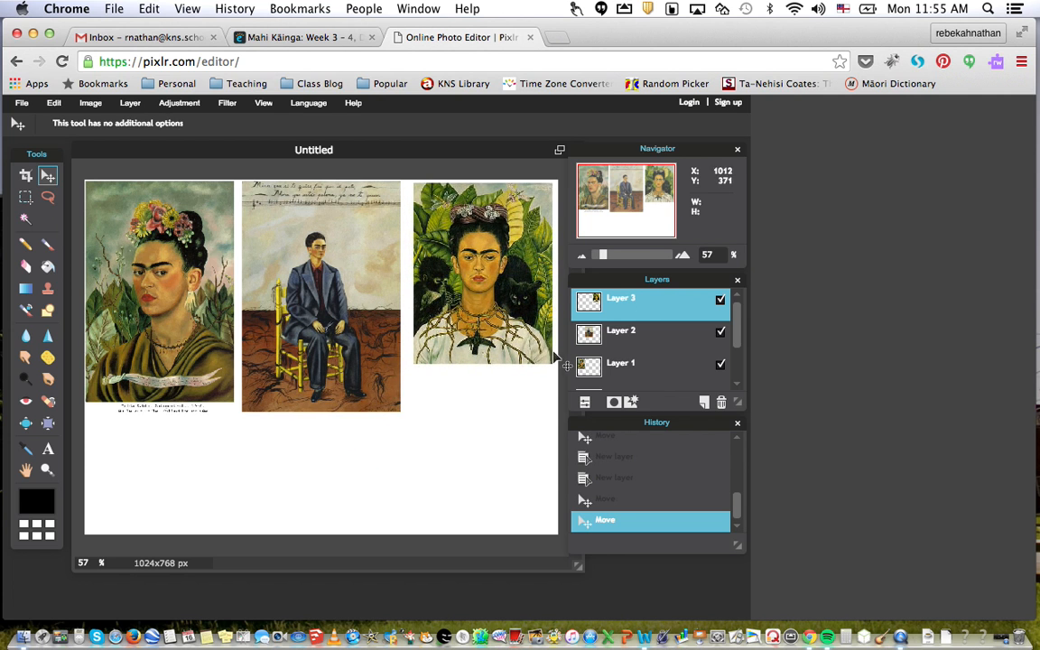
{"action": "mouse_move", "coordinate": [350, 316]}
{"action": "left_mouse_down"}
{"action": "mouse_move", "coordinate": [343, 346]}
{"action": "mouse_move", "coordinate": [355, 320]}
{"action": "mouse_move", "coordinate": [354, 360]}
{"action": "mouse_move", "coordinate": [355, 324]}
{"action": "left_mouse_up"}
{"action": "left_click", "coordinate": [620, 349]}
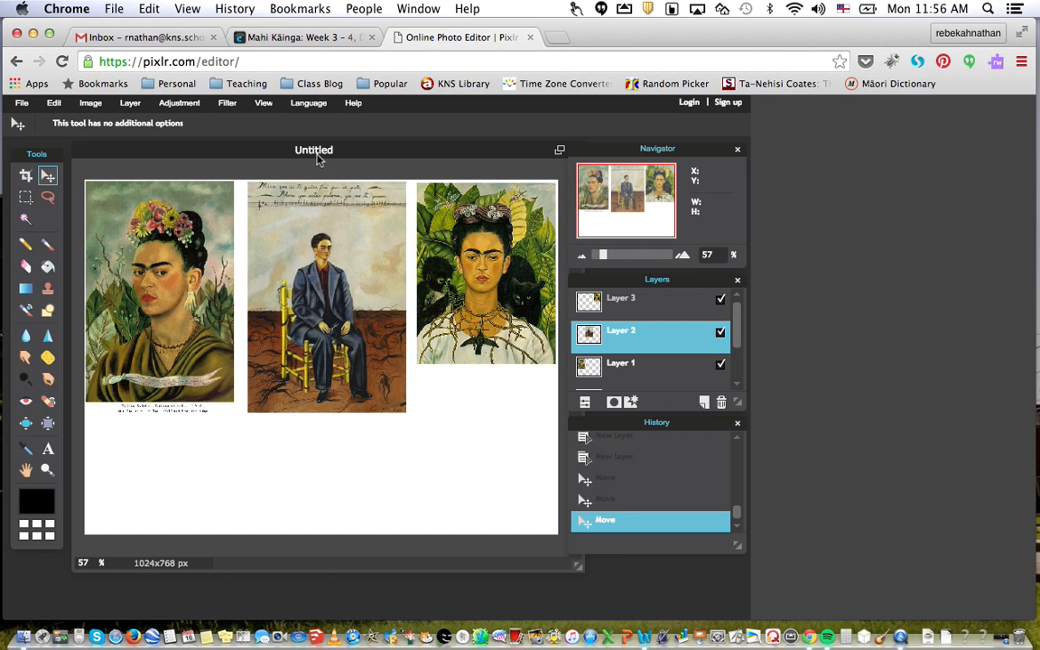
Merge Layer 2 and Layer 3 down into Layer 1 so all three portraits share one layer.
{"action": "left_click", "coordinate": [131, 104]}
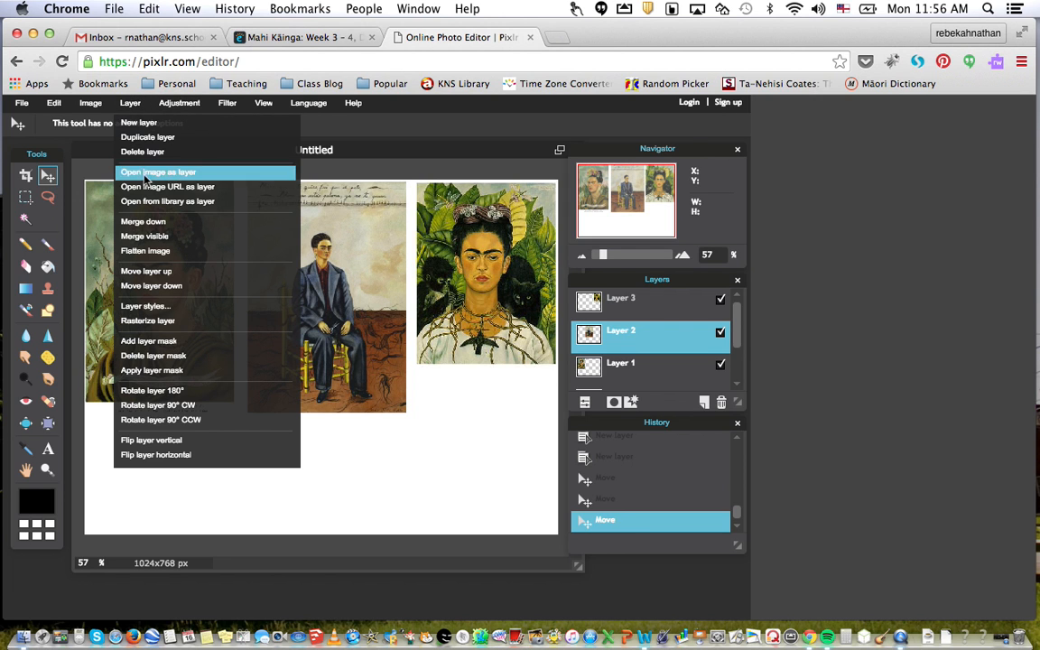
{"action": "left_click", "coordinate": [142, 222]}
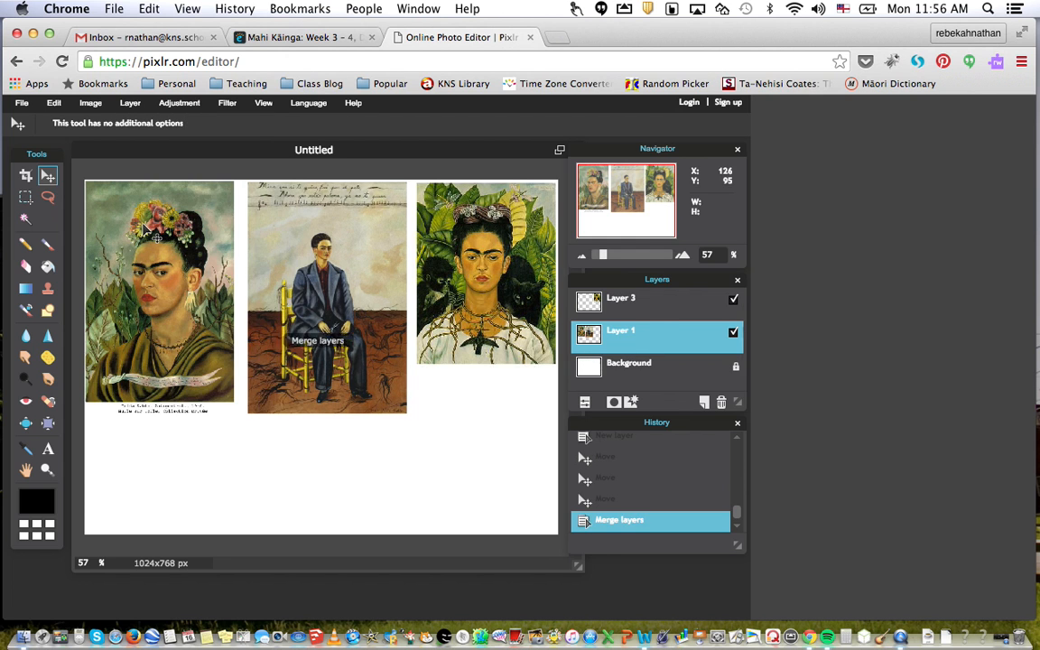
{"action": "left_click", "coordinate": [636, 298]}
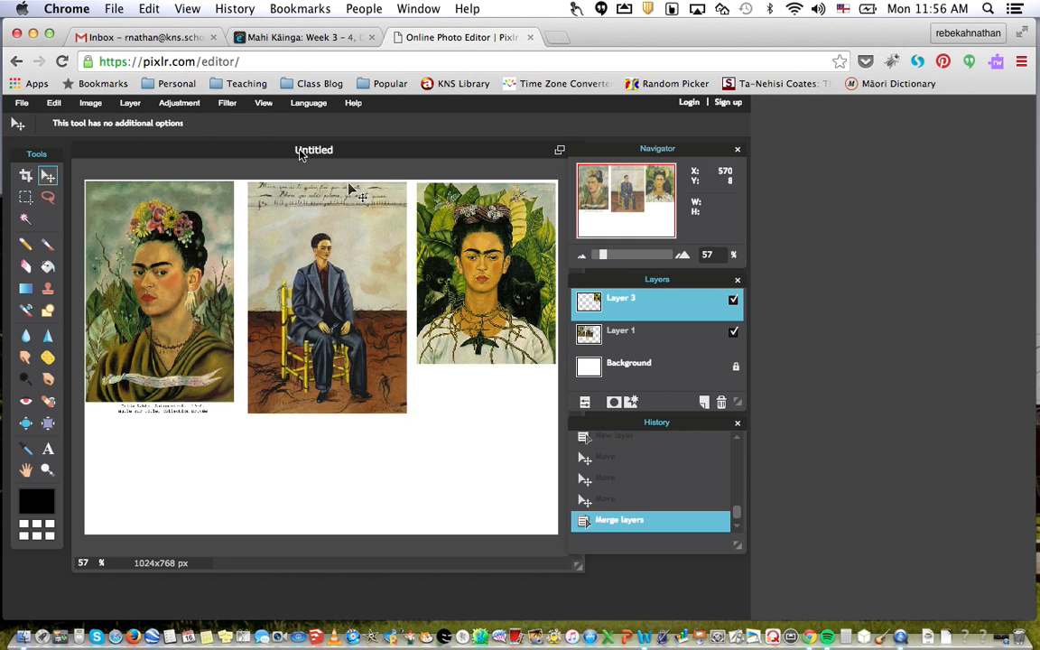
{"action": "left_click", "coordinate": [179, 103]}
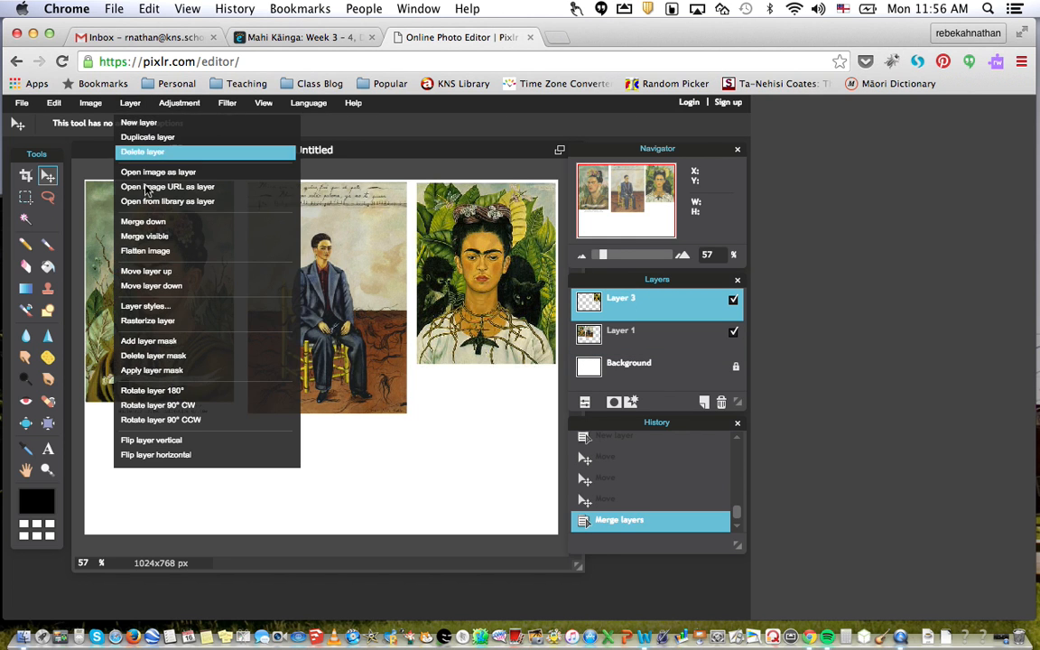
{"action": "left_click", "coordinate": [135, 221]}
{"action": "mouse_move", "coordinate": [409, 271]}
{"action": "left_mouse_down"}
{"action": "mouse_move", "coordinate": [432, 321]}
{"action": "mouse_move", "coordinate": [456, 339]}
{"action": "mouse_move", "coordinate": [434, 330]}
{"action": "mouse_move", "coordinate": [443, 303]}
{"action": "left_mouse_up"}
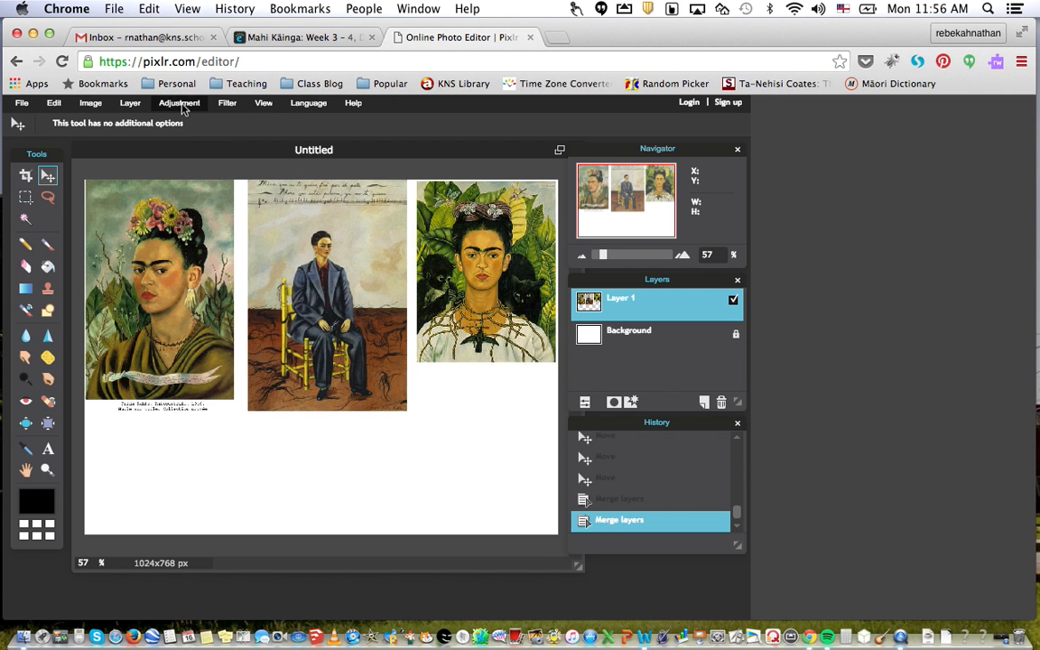
Add a new layer and draw a trial black ellipse on it below the first portrait, undoing only the ellipse.
{"action": "left_click", "coordinate": [130, 103]}
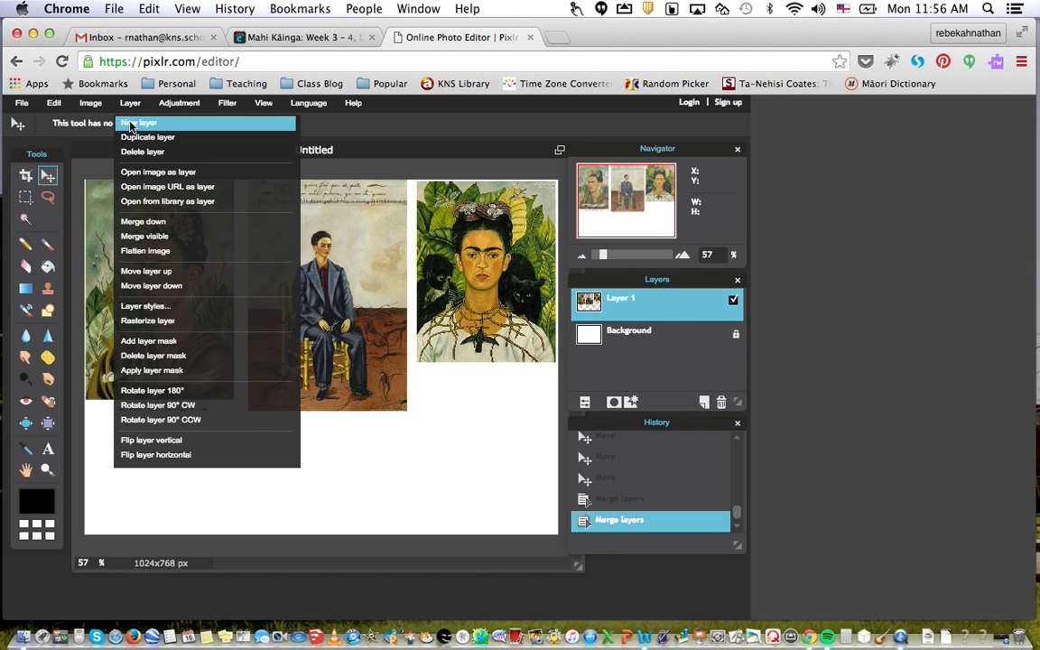
{"action": "left_click", "coordinate": [130, 124]}
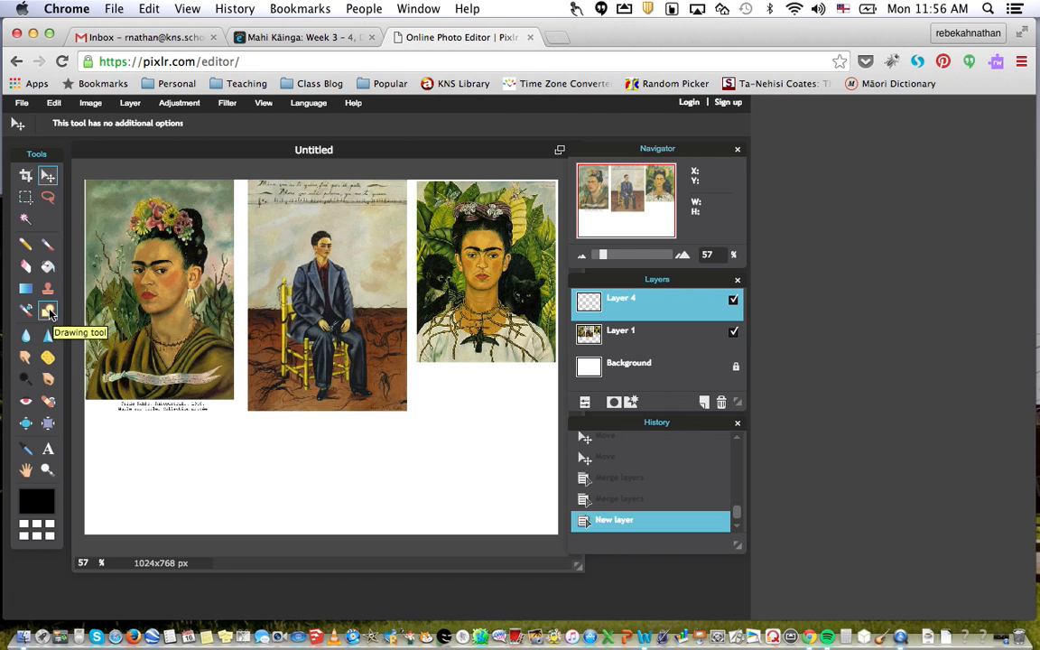
{"action": "left_click", "coordinate": [49, 311]}
{"action": "left_click", "coordinate": [94, 125]}
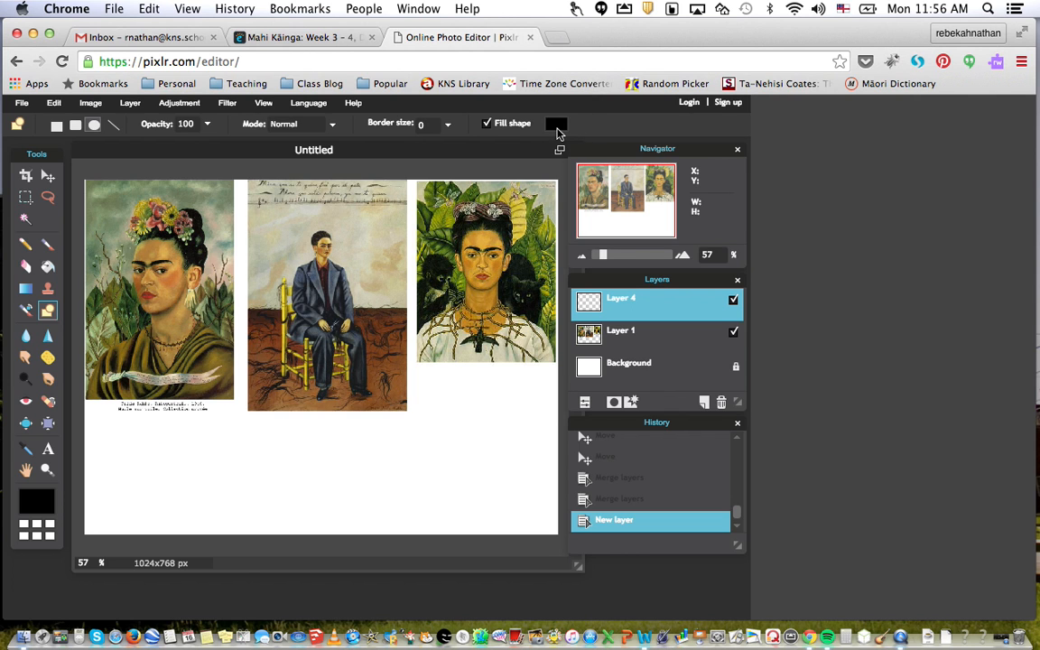
{"action": "left_click_drag", "start_coordinate": [125, 464], "coordinate": [163, 503]}
{"action": "key", "text": "super+z"}
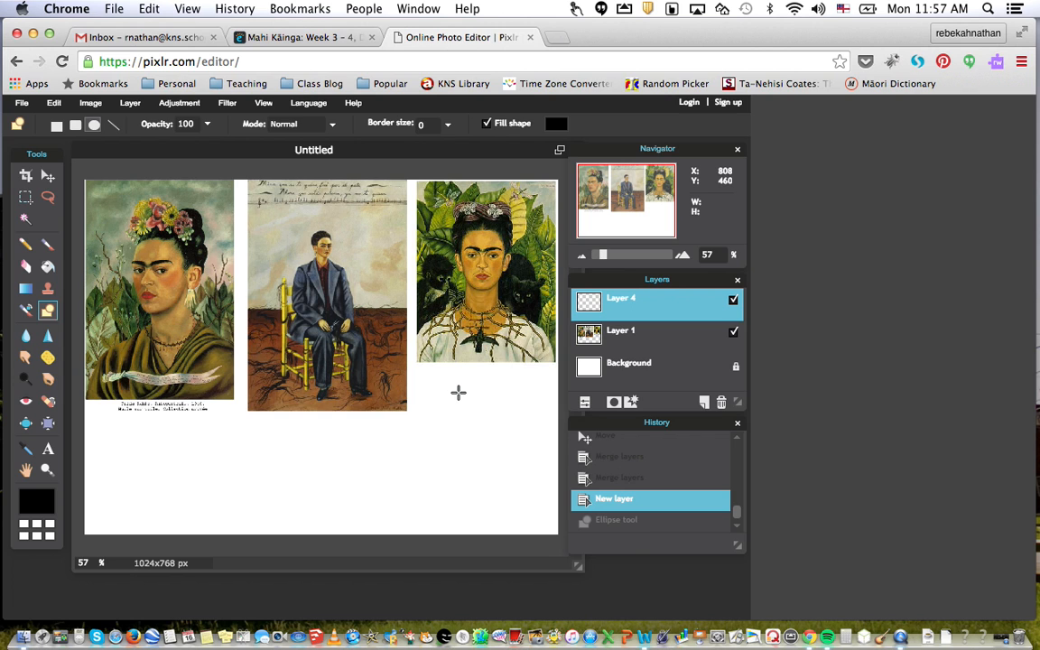
Open the shape fill colour selector and sample trial colours from the second portrait's background and suit and the first portrait's leaves.
{"action": "left_click", "coordinate": [555, 125]}
{"action": "left_click_drag", "start_coordinate": [470, 161], "coordinate": [624, 165]}
{"action": "left_click_drag", "start_coordinate": [382, 296], "coordinate": [448, 277]}
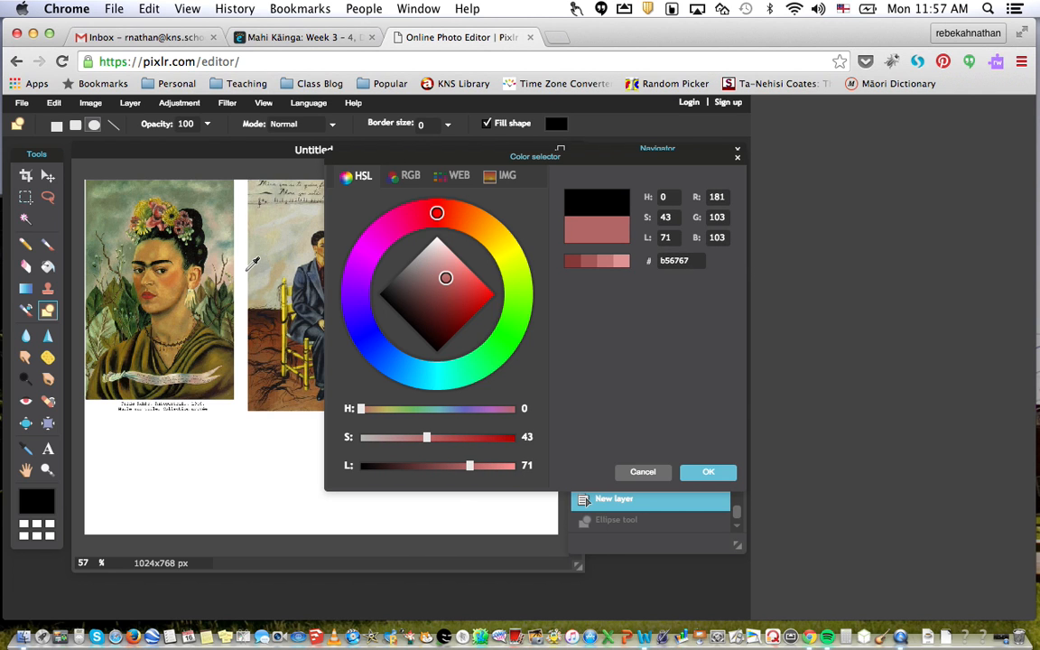
{"action": "left_click_drag", "start_coordinate": [364, 158], "coordinate": [523, 302]}
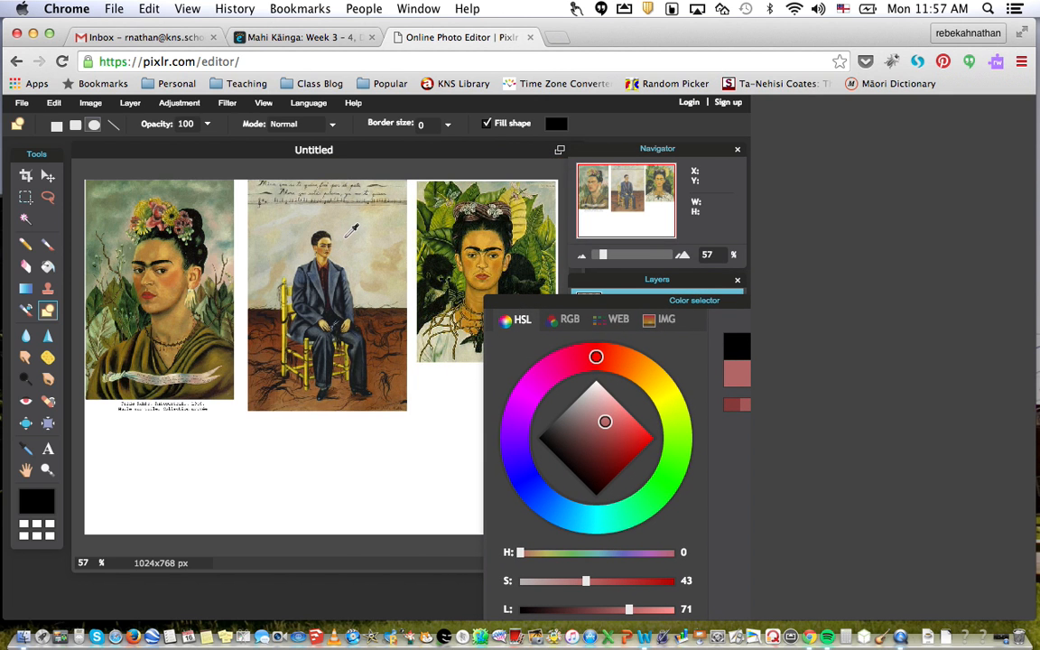
{"action": "left_click_drag", "start_coordinate": [560, 305], "coordinate": [509, 305]}
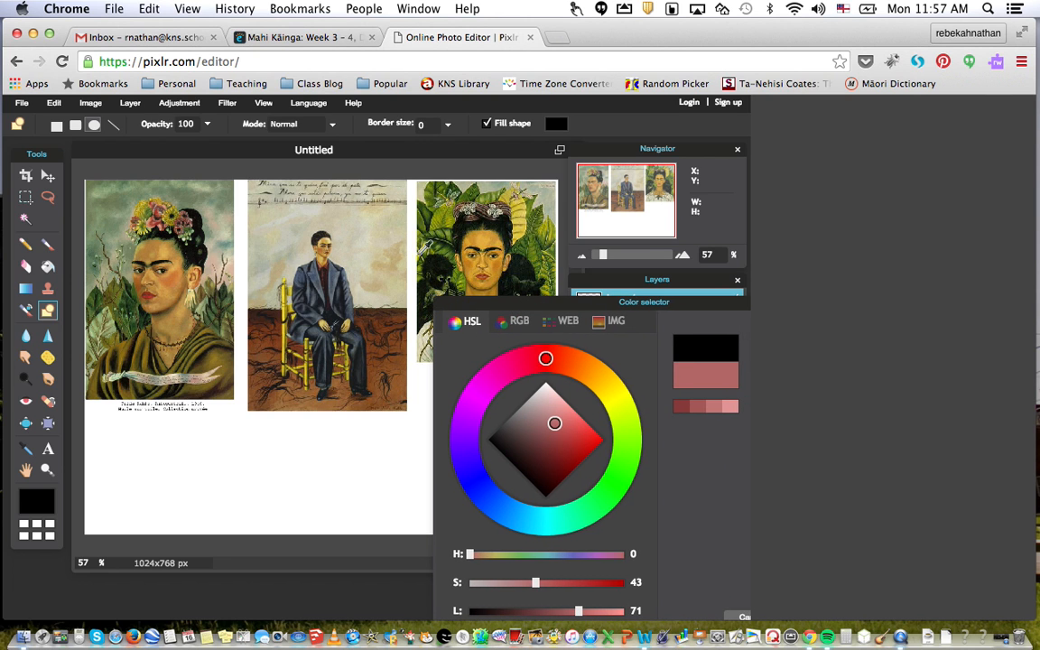
{"action": "left_click", "coordinate": [339, 217]}
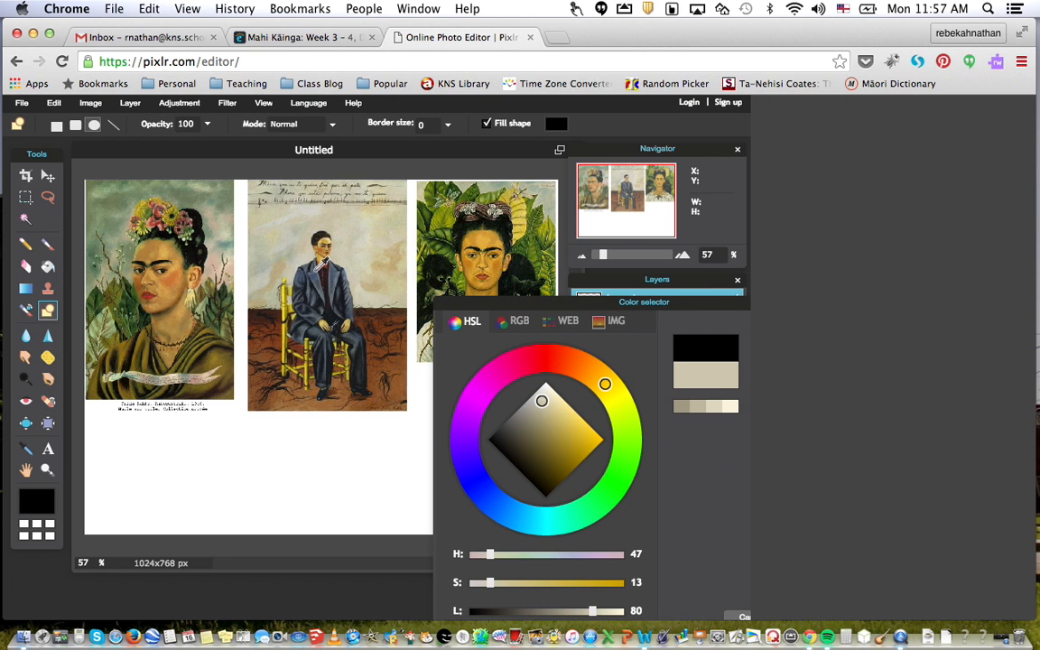
{"action": "left_click", "coordinate": [317, 277]}
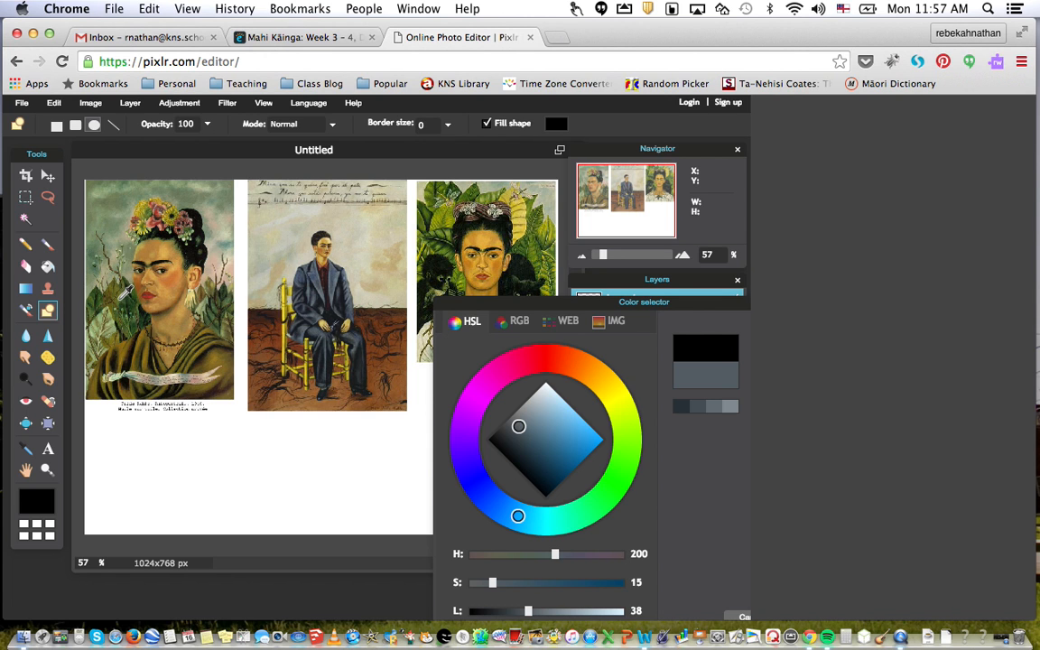
{"action": "left_click", "coordinate": [107, 271]}
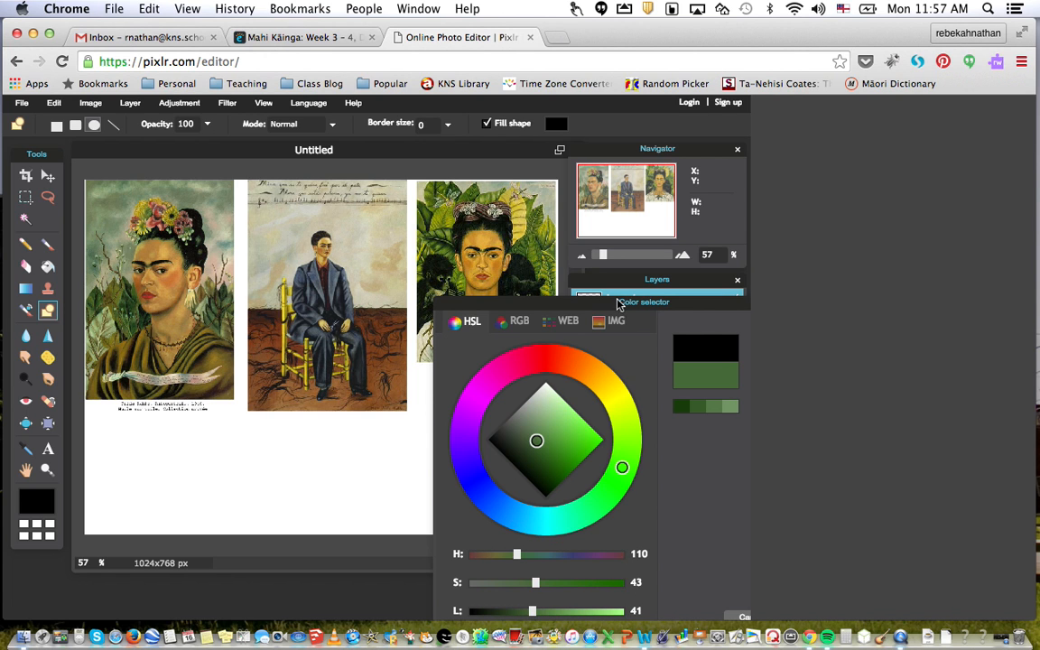
Set the shape fill to the green 415c36 sampled from the first portrait's leaves and draw a filled circle below that portrait.
{"action": "left_click_drag", "start_coordinate": [617, 305], "coordinate": [481, 220]}
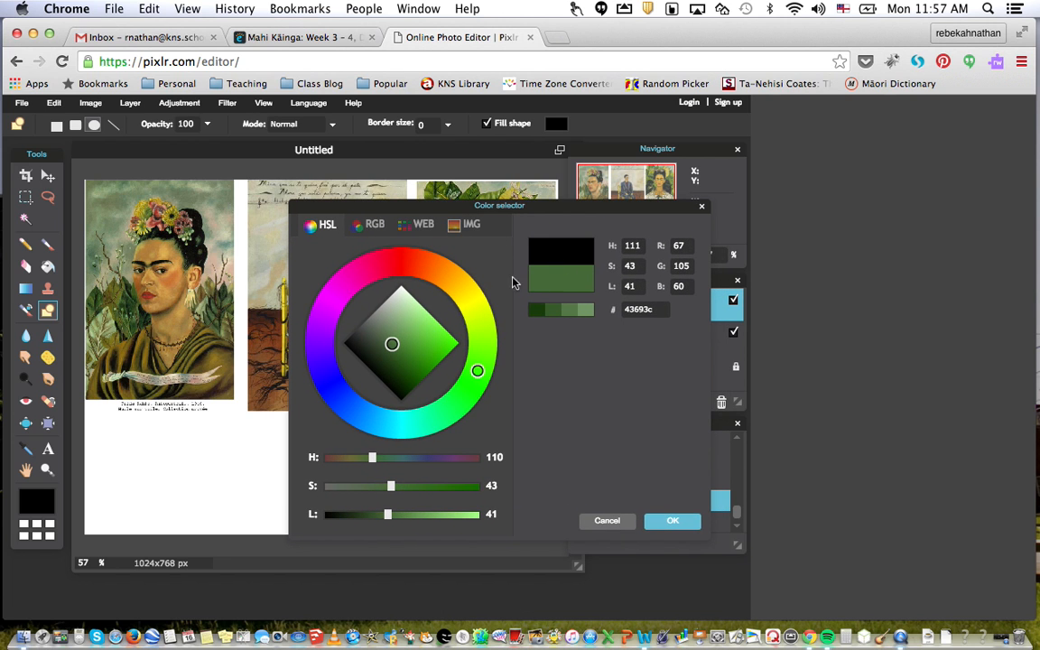
{"action": "left_click", "coordinate": [231, 285]}
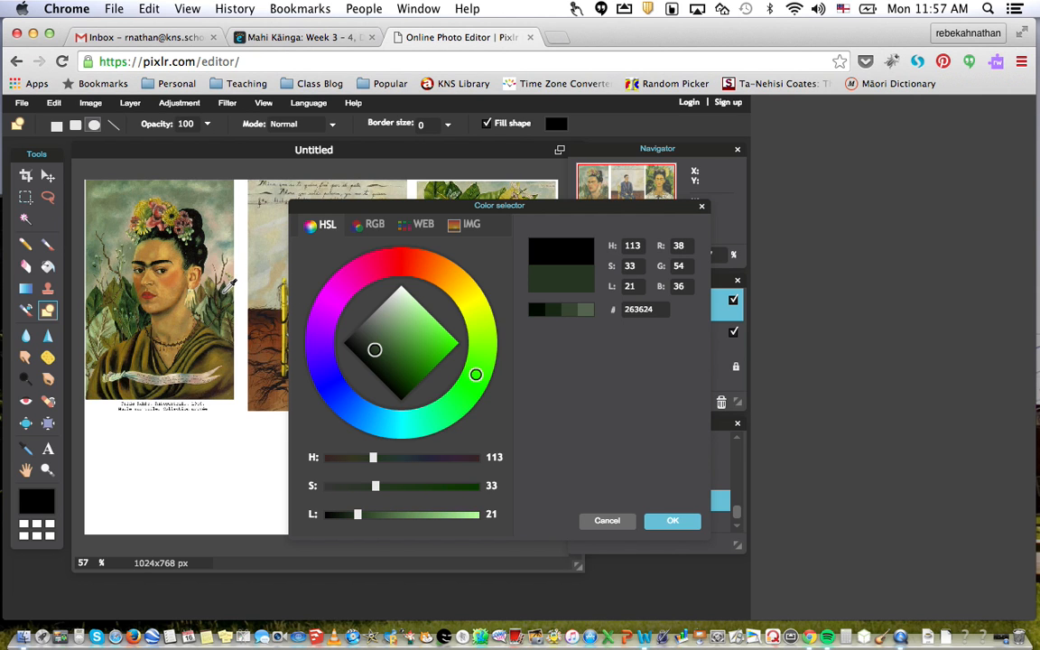
{"action": "left_click", "coordinate": [231, 285]}
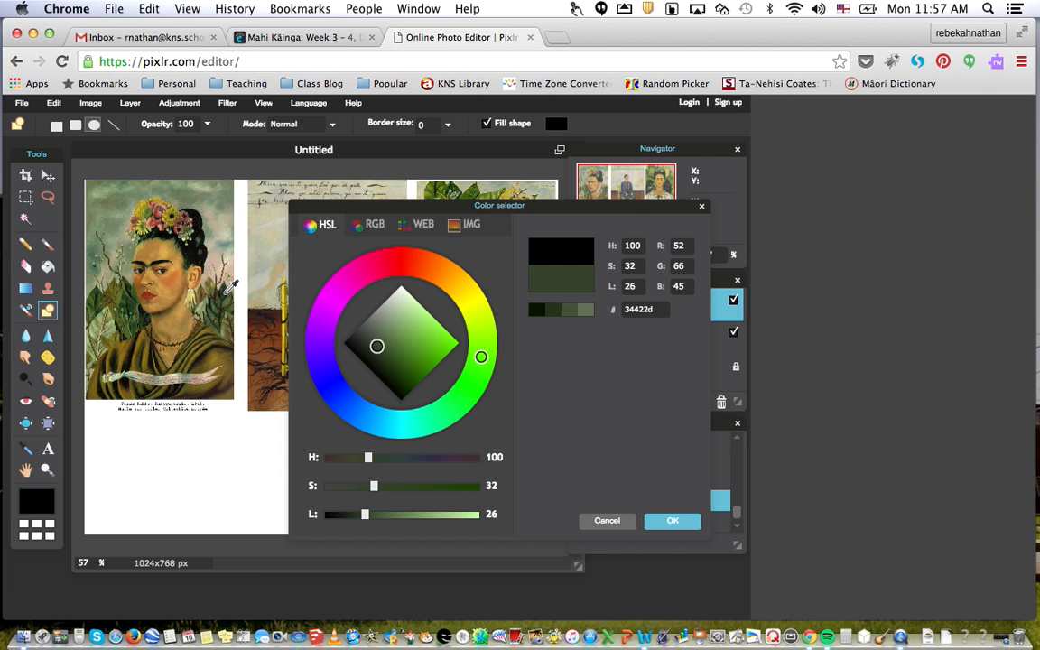
{"action": "left_click", "coordinate": [134, 301]}
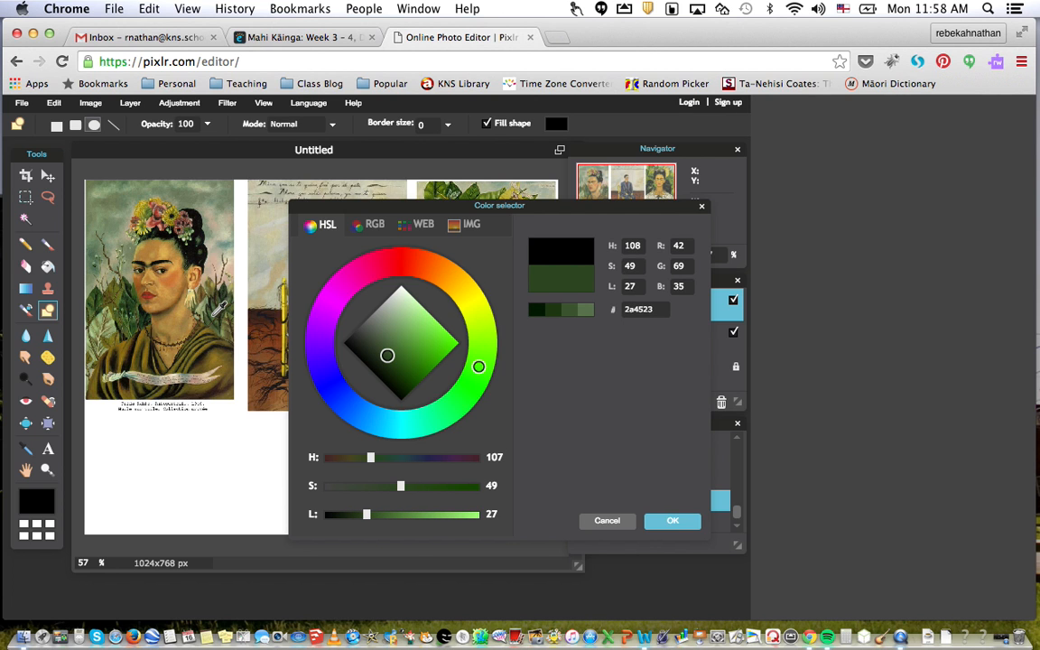
{"action": "left_click", "coordinate": [216, 312]}
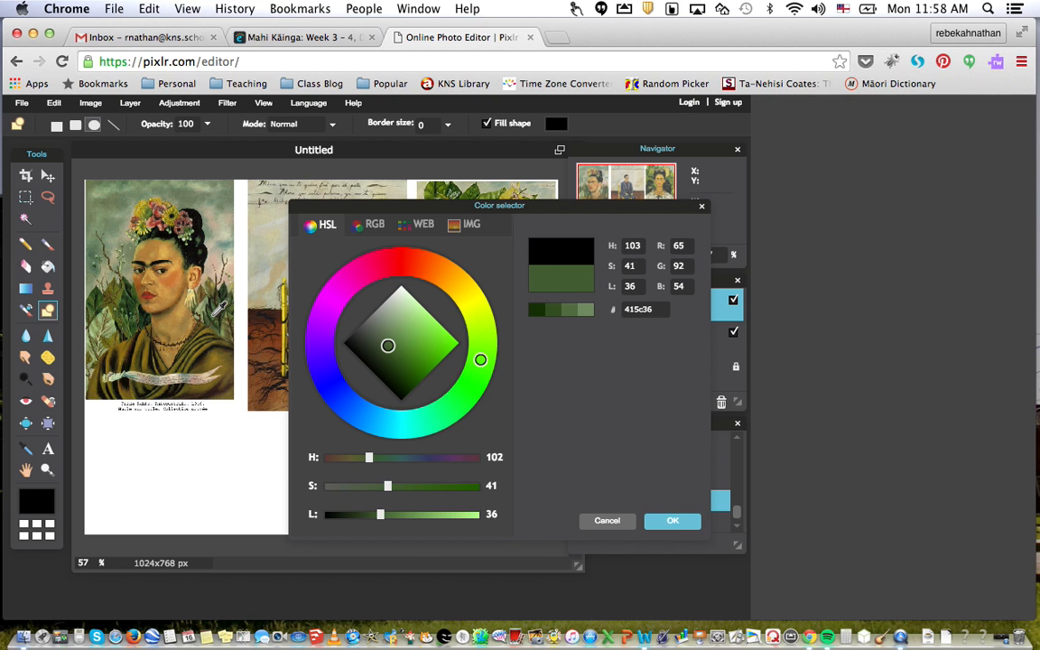
{"action": "left_click", "coordinate": [668, 520]}
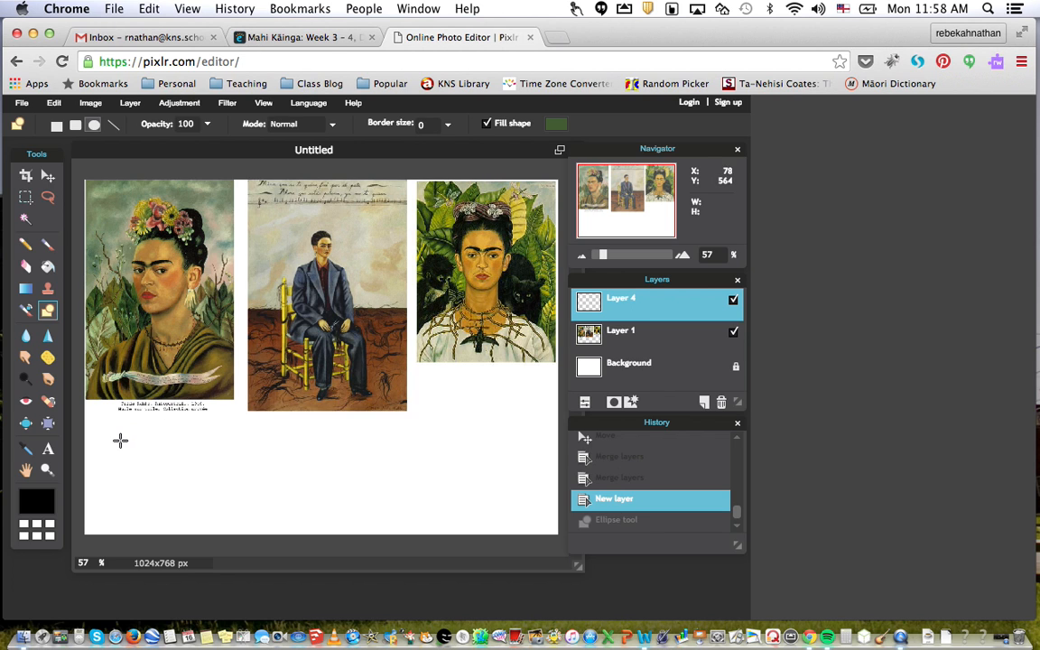
{"action": "left_click_drag", "start_coordinate": [99, 431], "coordinate": [140, 474]}
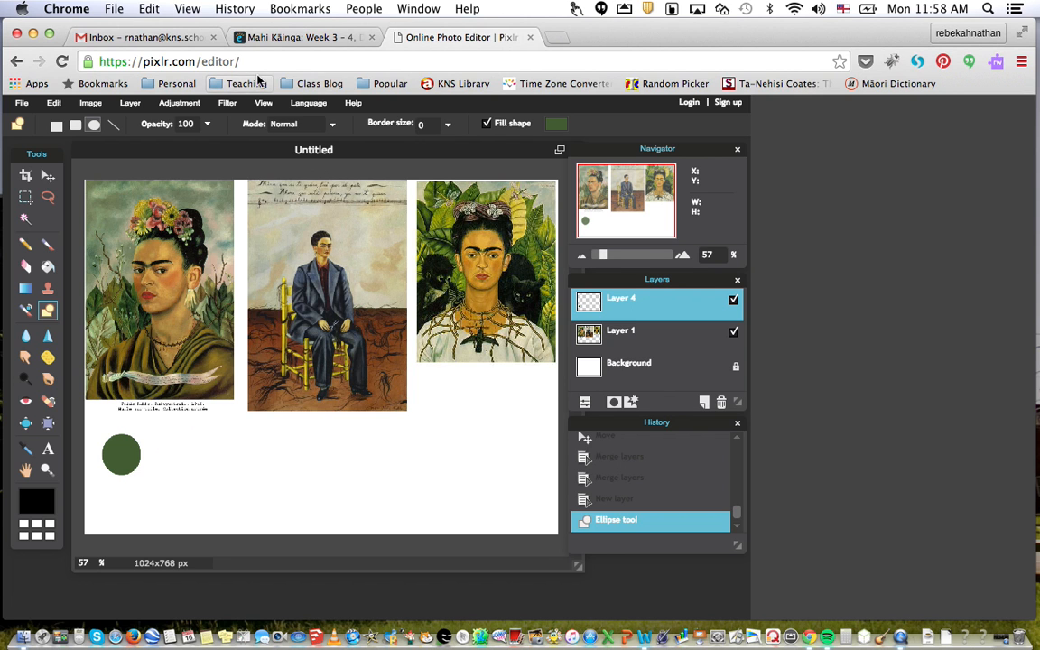
Add a new layer and set the shape fill to the coral red bf5c4b sampled from the flowers in the first portrait.
{"action": "left_click", "coordinate": [135, 106]}
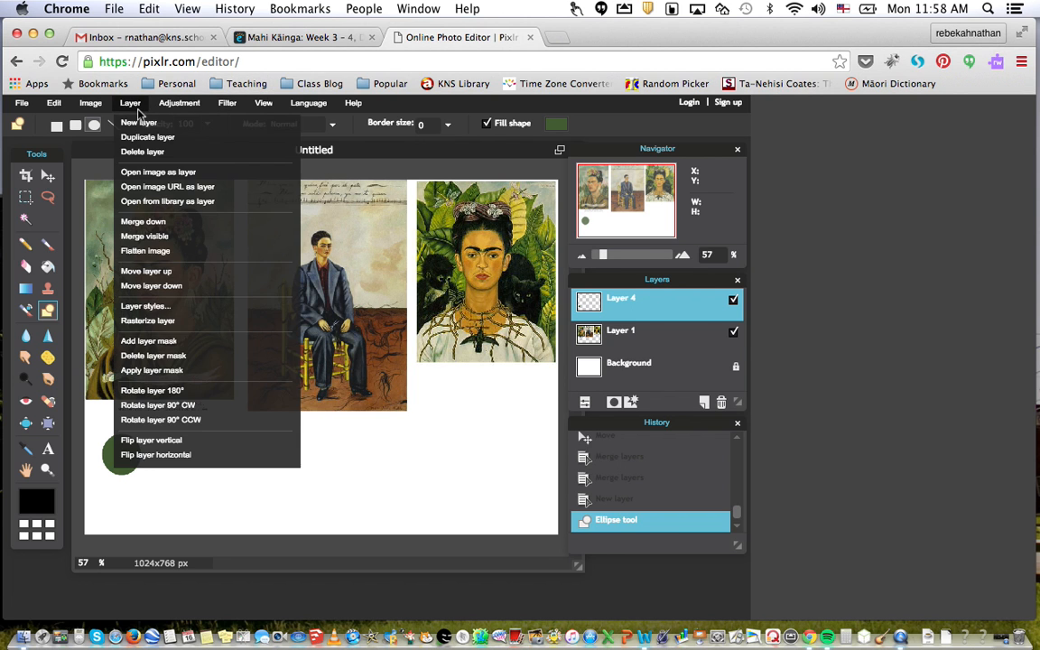
{"action": "left_click", "coordinate": [138, 121]}
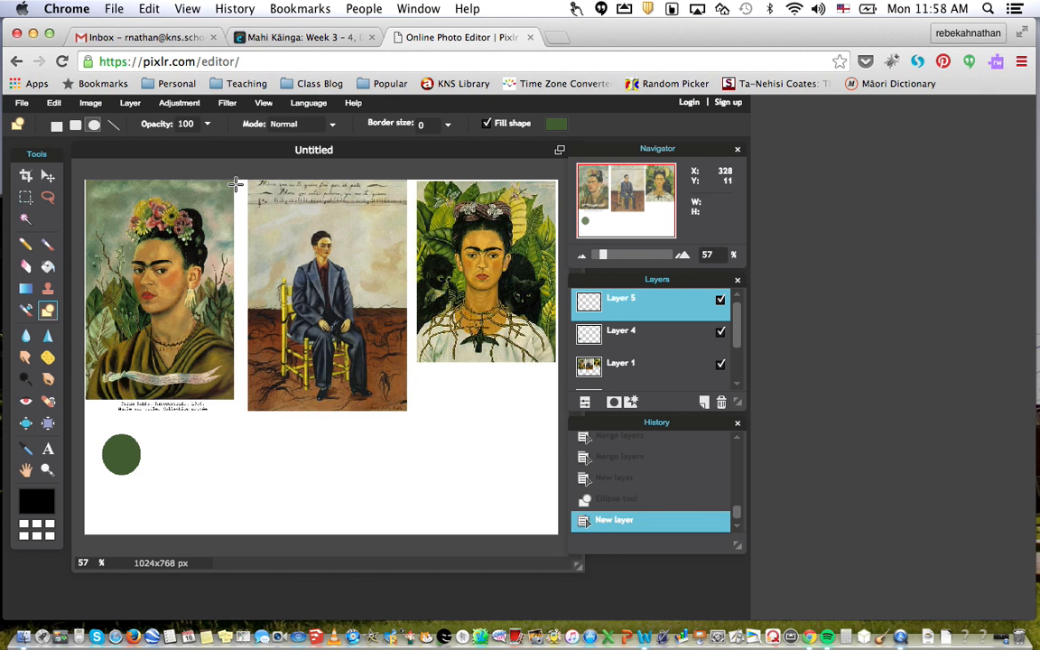
{"action": "left_click", "coordinate": [557, 126]}
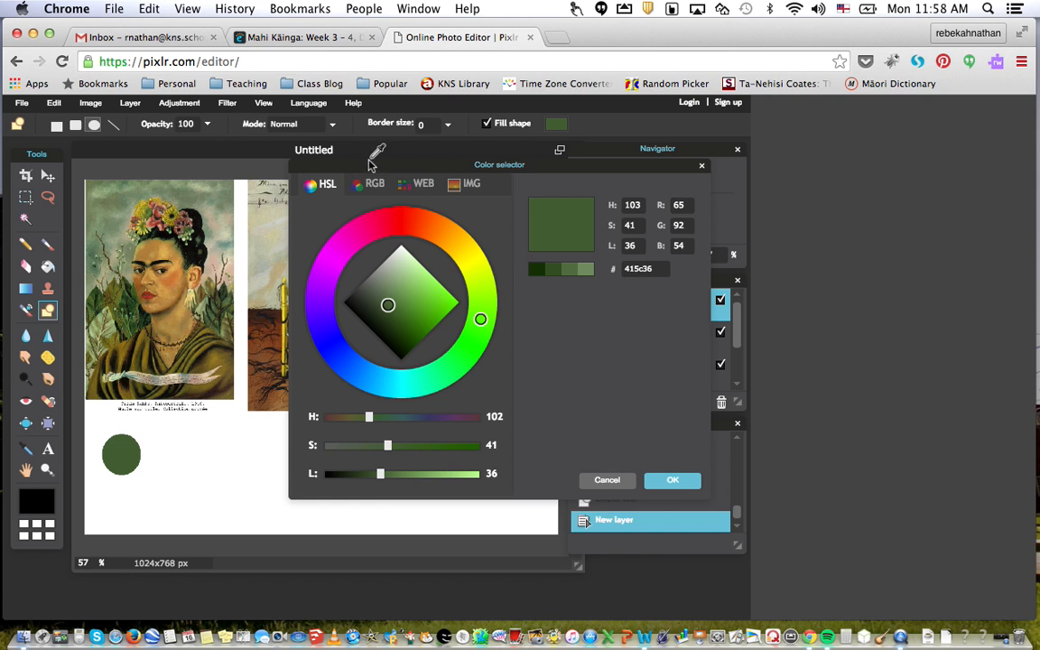
{"action": "left_click_drag", "start_coordinate": [365, 167], "coordinate": [425, 282]}
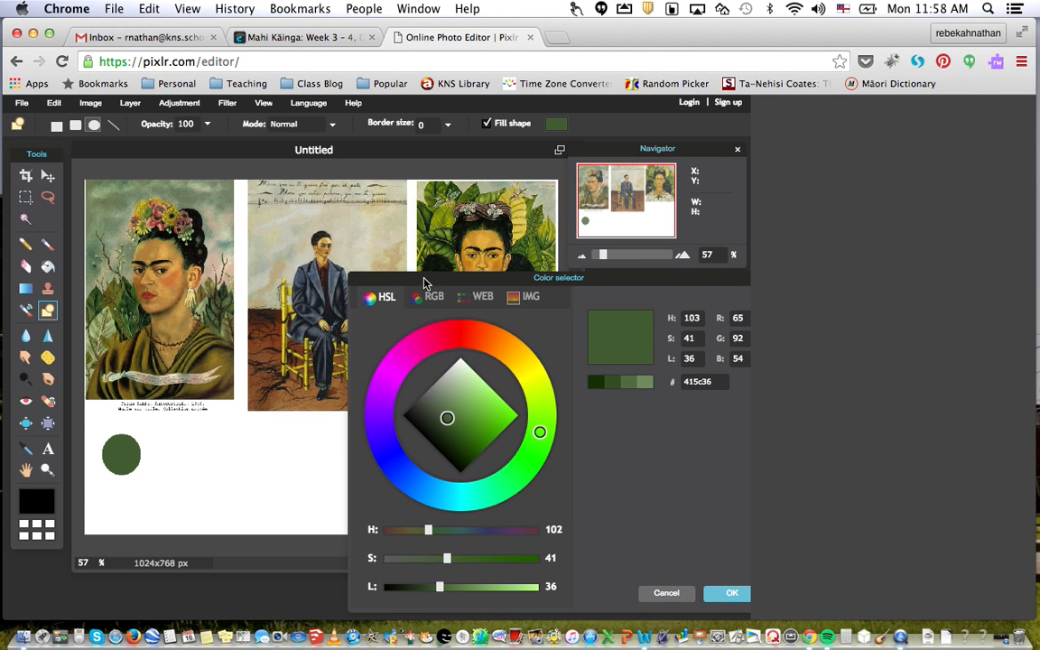
{"action": "left_click", "coordinate": [154, 225]}
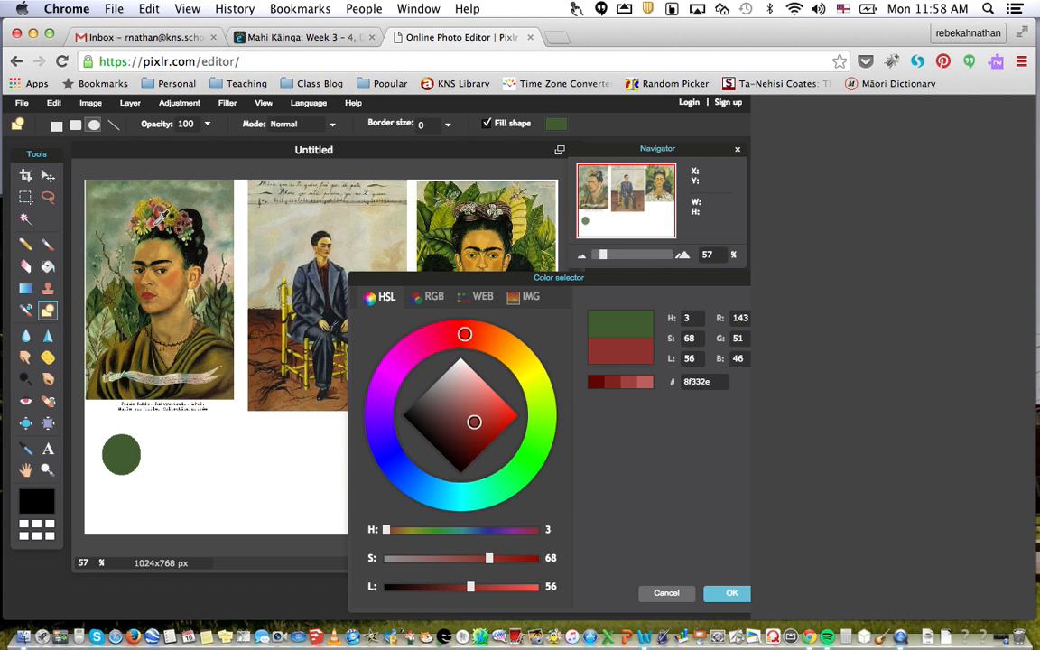
{"action": "left_click", "coordinate": [155, 220]}
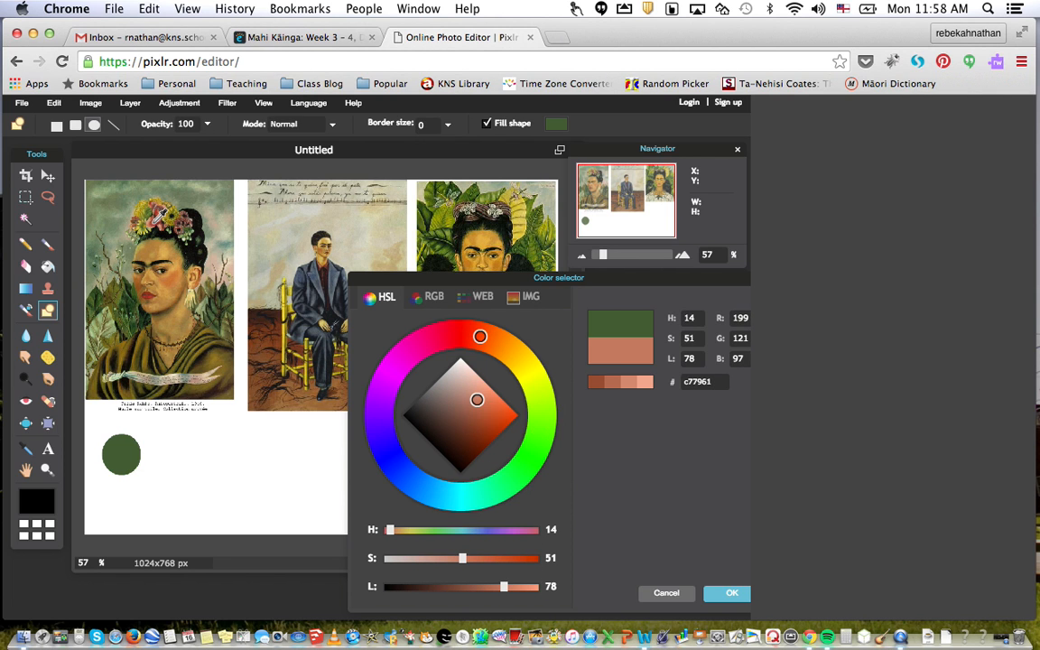
{"action": "left_click", "coordinate": [144, 197]}
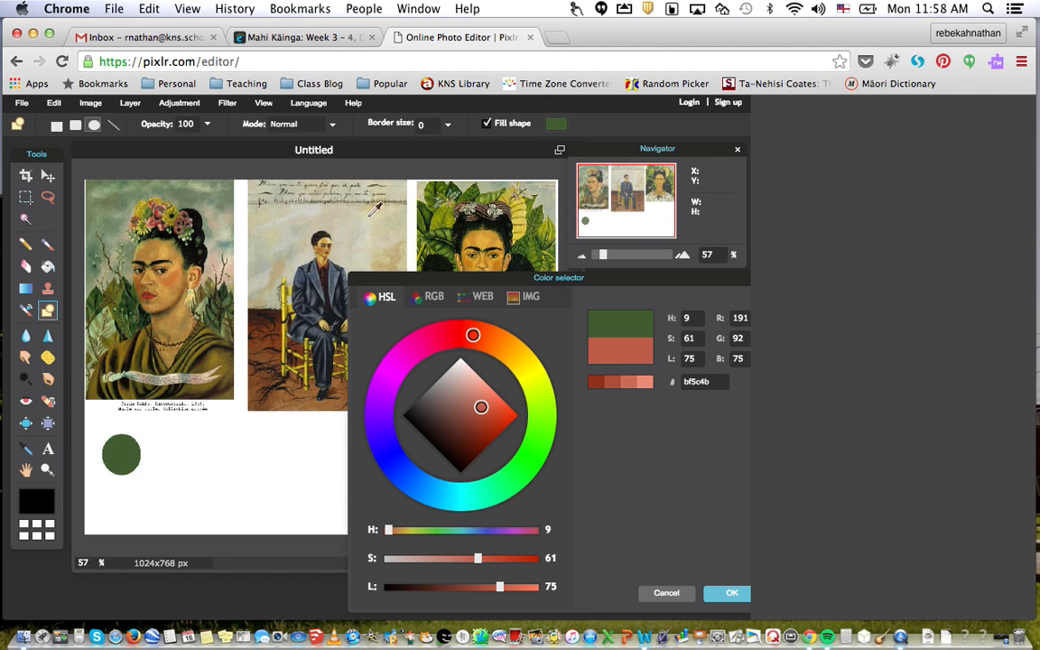
{"action": "left_click_drag", "start_coordinate": [539, 280], "coordinate": [507, 267]}
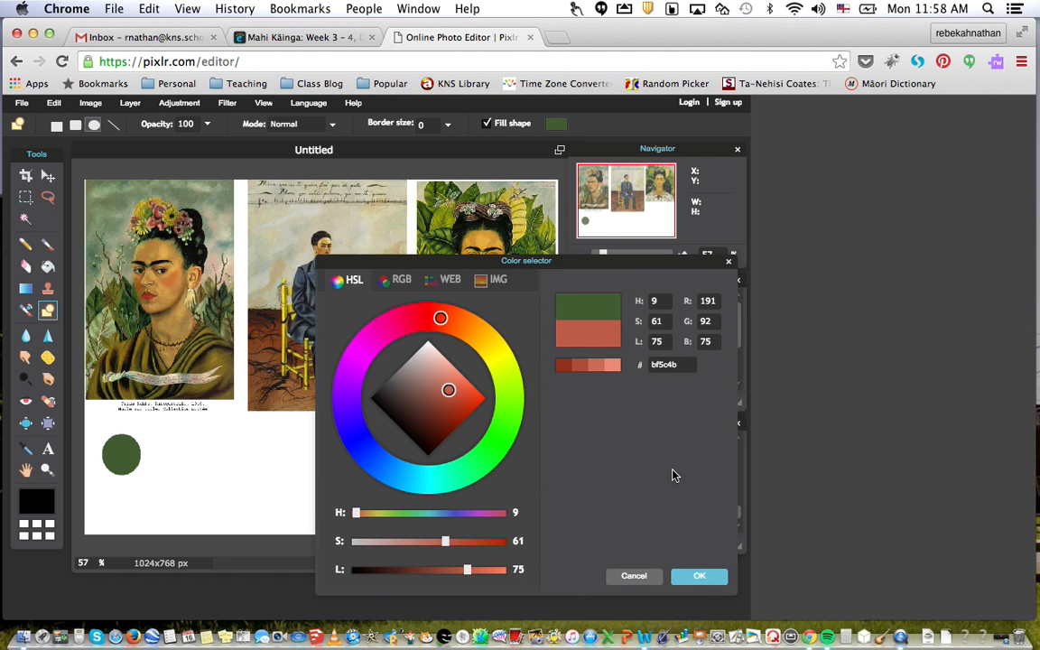
{"action": "left_click", "coordinate": [684, 572]}
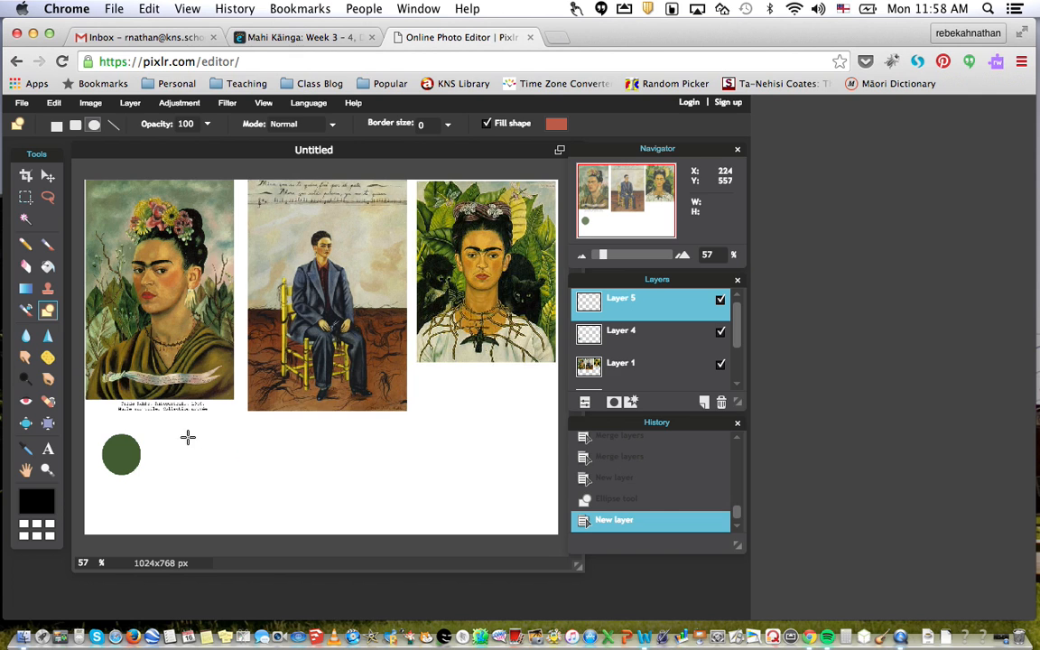
Draw a filled coral circle beside the dark green one and move it closer so the two line up.
{"action": "left_click_drag", "start_coordinate": [162, 440], "coordinate": [197, 475]}
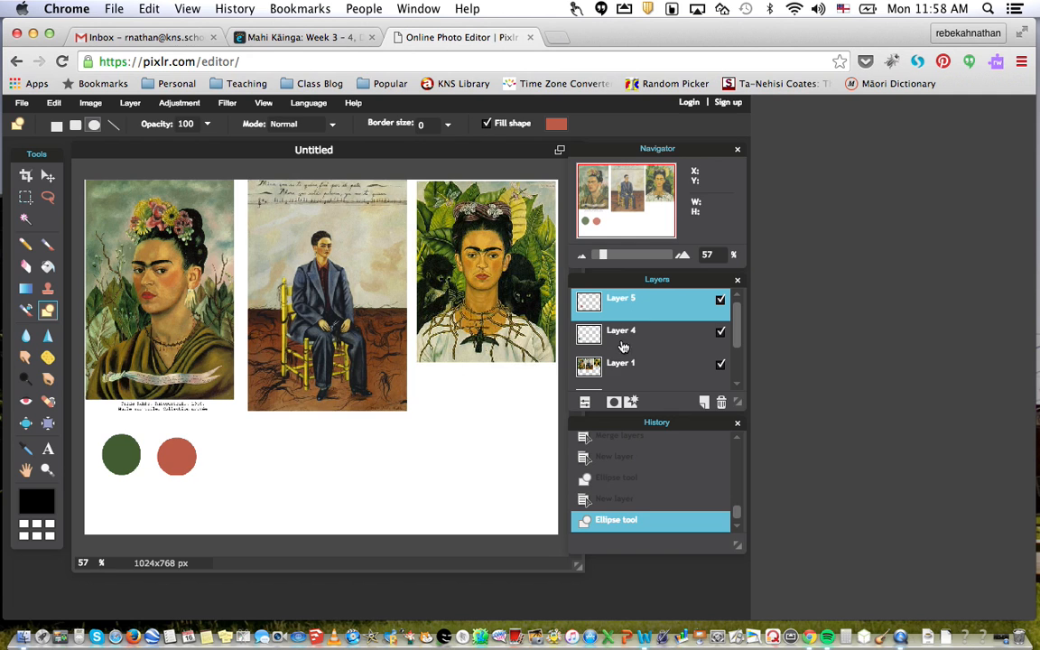
{"action": "left_click", "coordinate": [50, 178]}
{"action": "left_click_drag", "start_coordinate": [181, 465], "coordinate": [173, 463]}
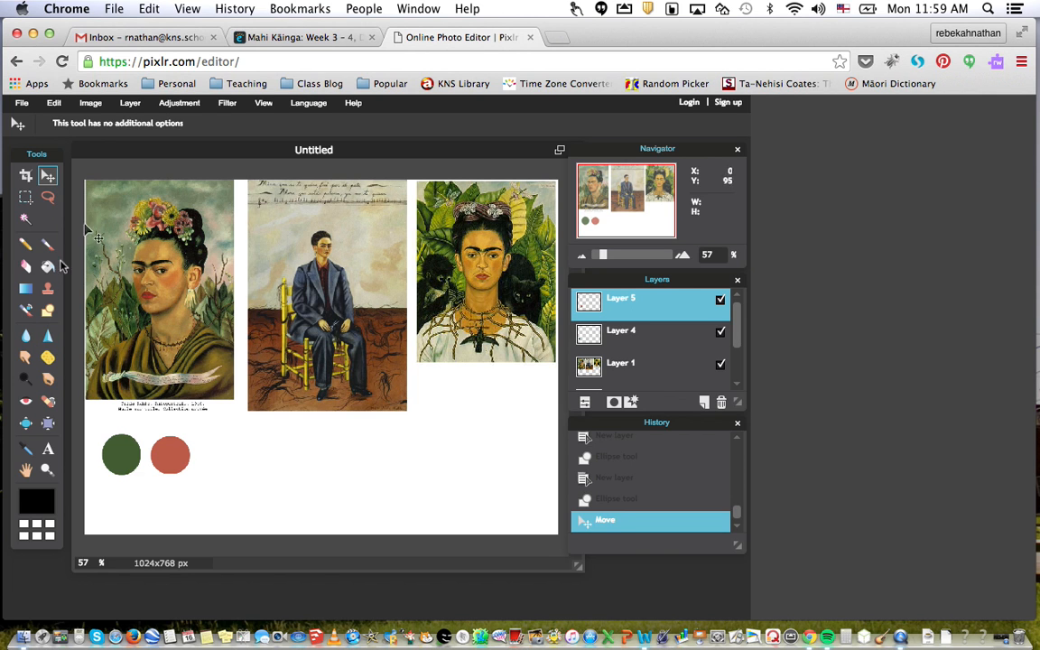
Add another layer for the Ellipse tool and set the shape fill to the slate 3e484f sampled from the second portrait's suit.
{"action": "left_click", "coordinate": [48, 309]}
{"action": "left_click", "coordinate": [132, 105]}
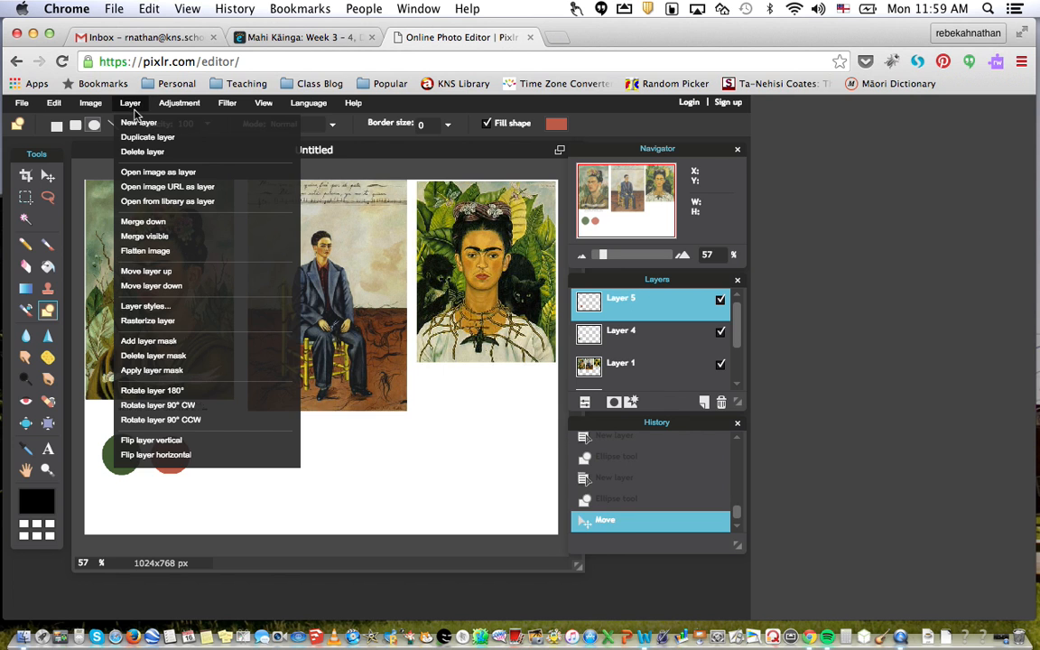
{"action": "left_click", "coordinate": [133, 122]}
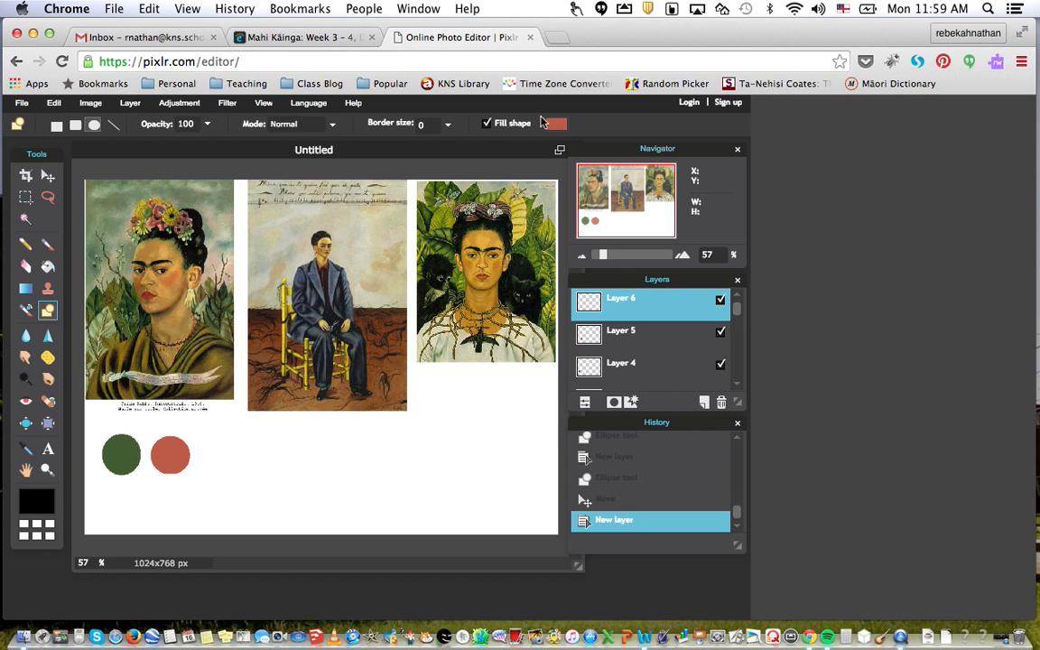
{"action": "left_click", "coordinate": [556, 123]}
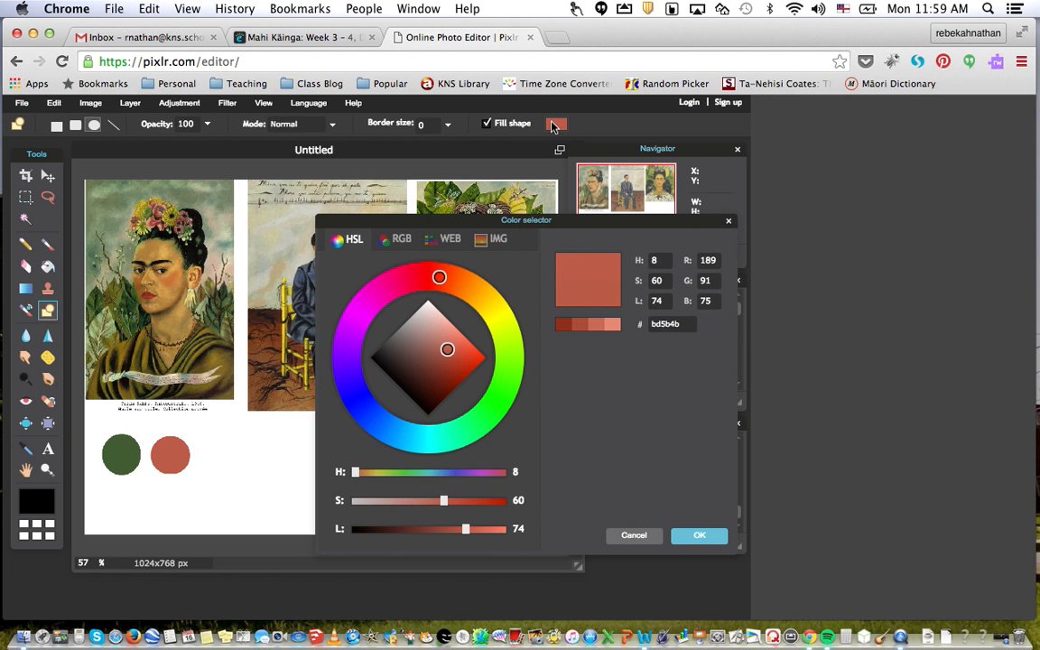
{"action": "left_click", "coordinate": [303, 284]}
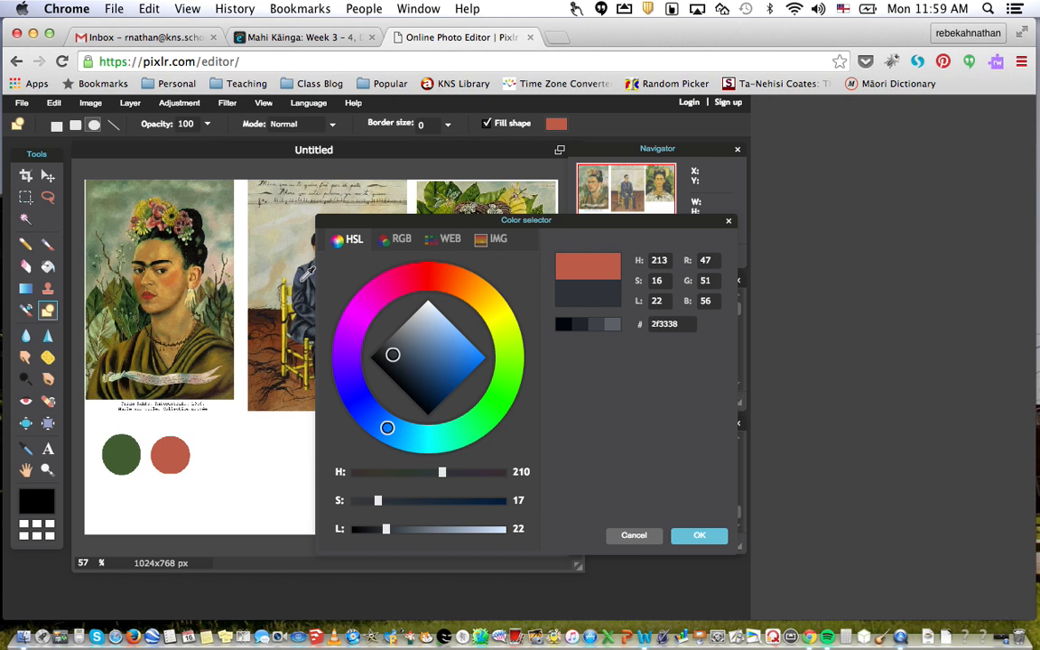
{"action": "left_click", "coordinate": [303, 276]}
{"action": "left_click", "coordinate": [303, 284]}
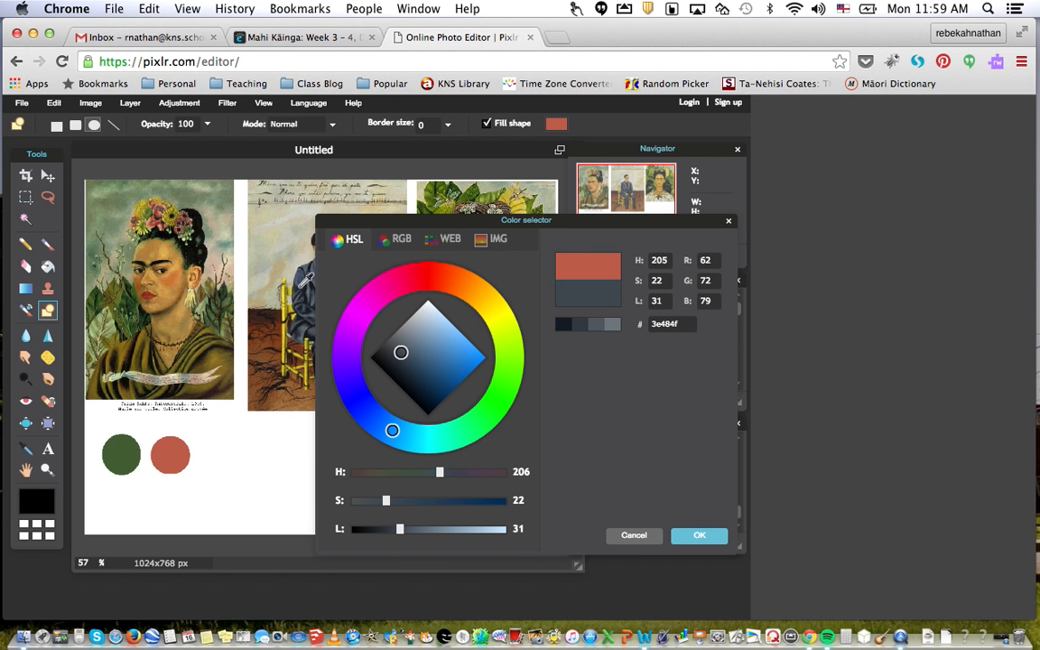
{"action": "left_click", "coordinate": [699, 535]}
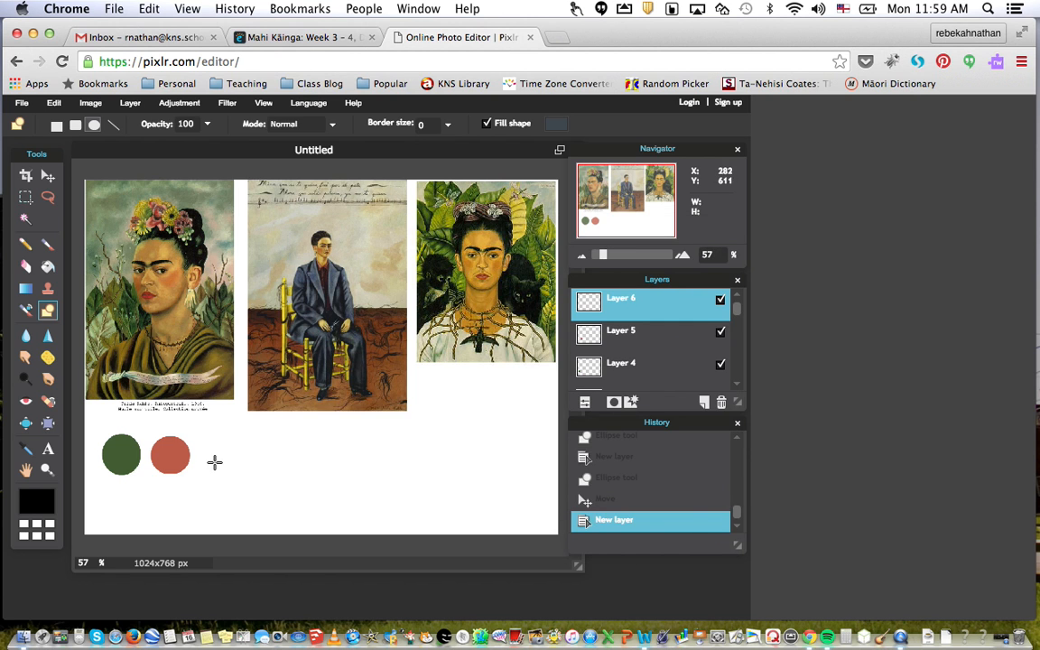
Draw a filled slate circle past the coral one, redrawing it once, and move it into line with the row.
{"action": "left_click_drag", "start_coordinate": [208, 441], "coordinate": [251, 481]}
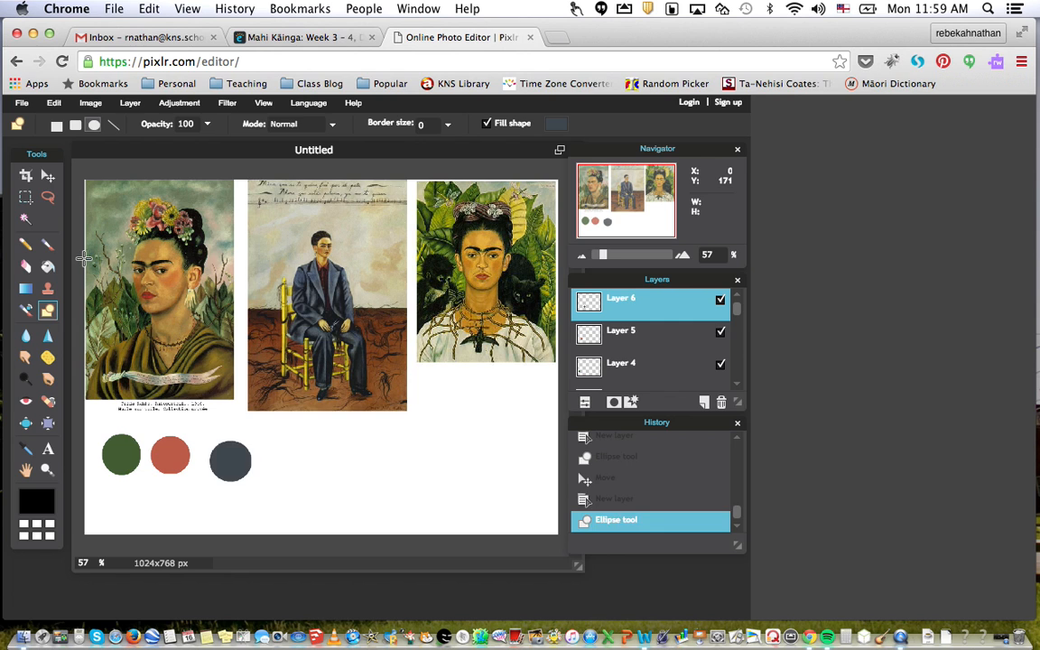
{"action": "key", "text": "super+z"}
{"action": "left_click_drag", "start_coordinate": [217, 441], "coordinate": [262, 480]}
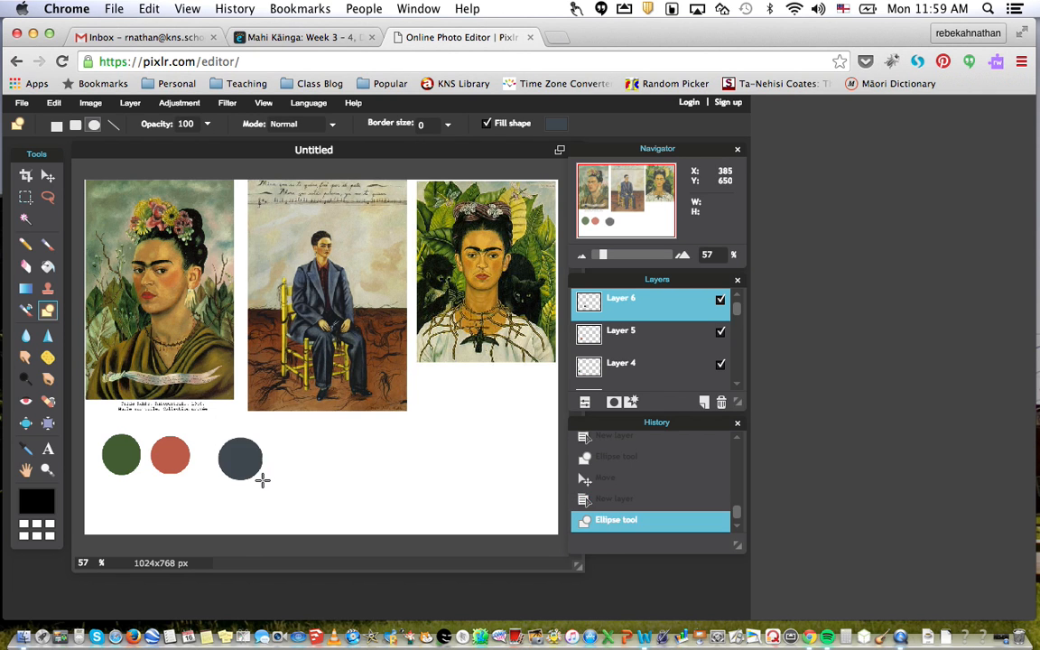
{"action": "left_click", "coordinate": [48, 175]}
{"action": "left_click_drag", "start_coordinate": [245, 454], "coordinate": [232, 451]}
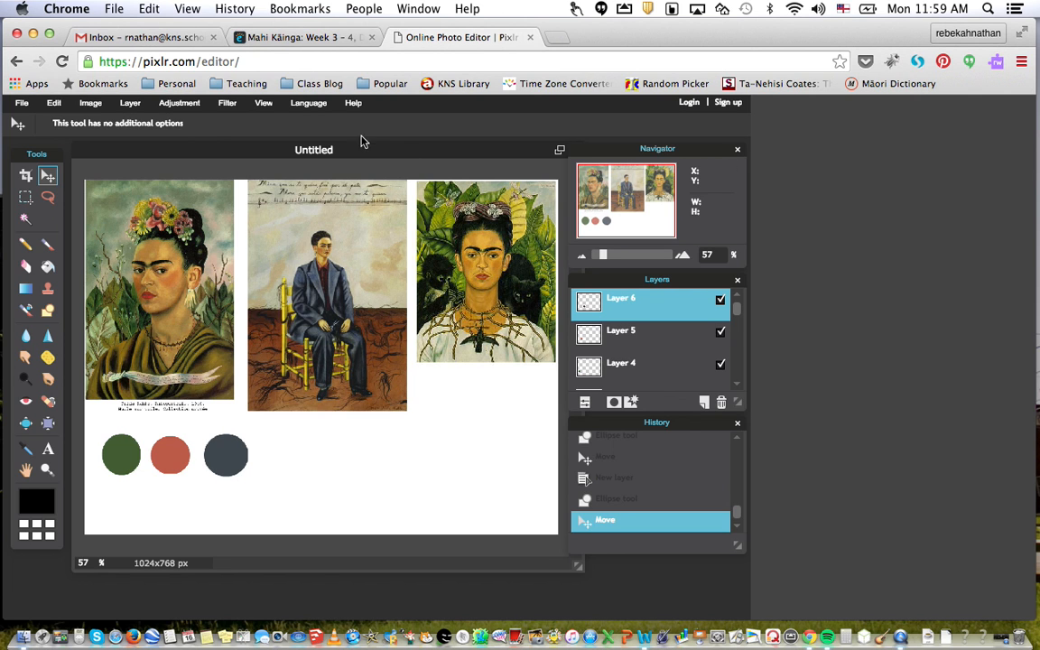
Add a new layer and set the ellipse fill to the light green 9db884 sampled from the leaves at the first portrait's edge.
{"action": "left_click", "coordinate": [130, 102]}
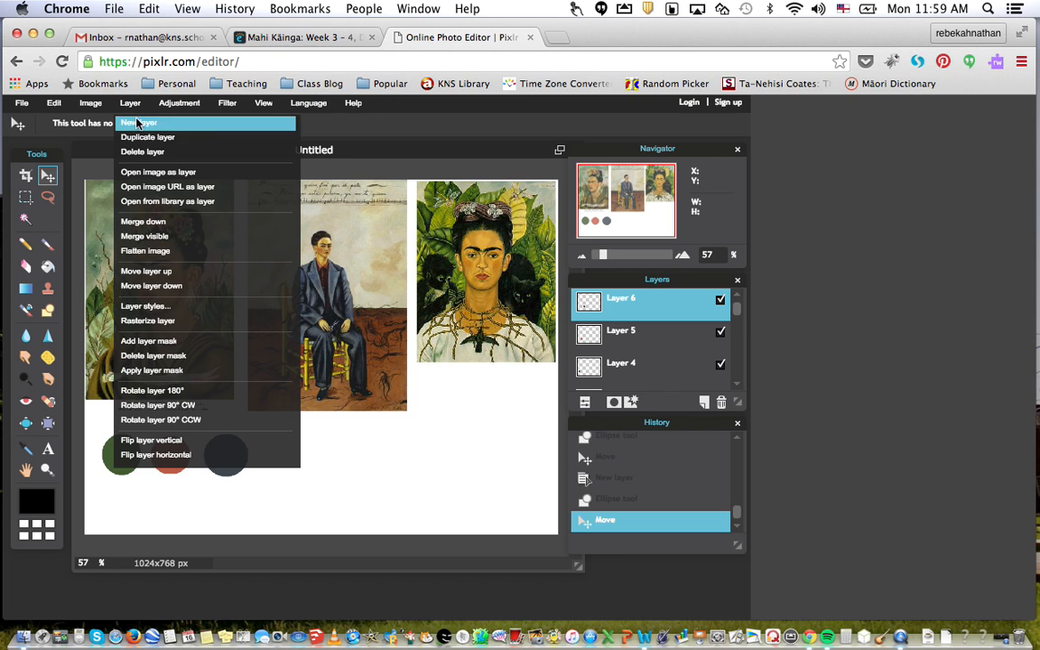
{"action": "left_click", "coordinate": [217, 121]}
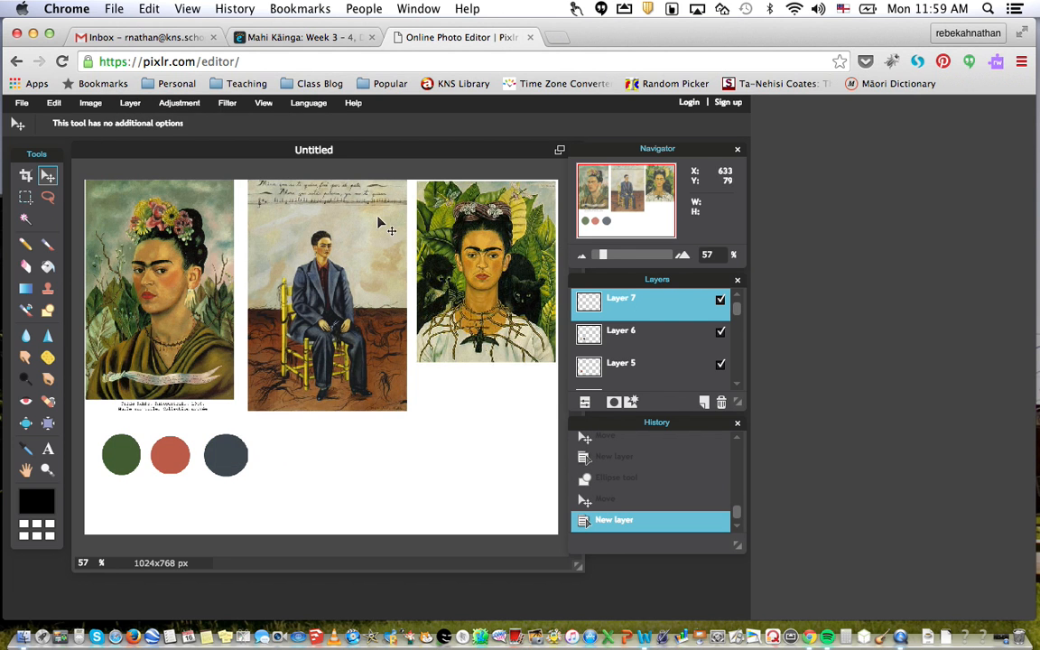
{"action": "left_click", "coordinate": [48, 310]}
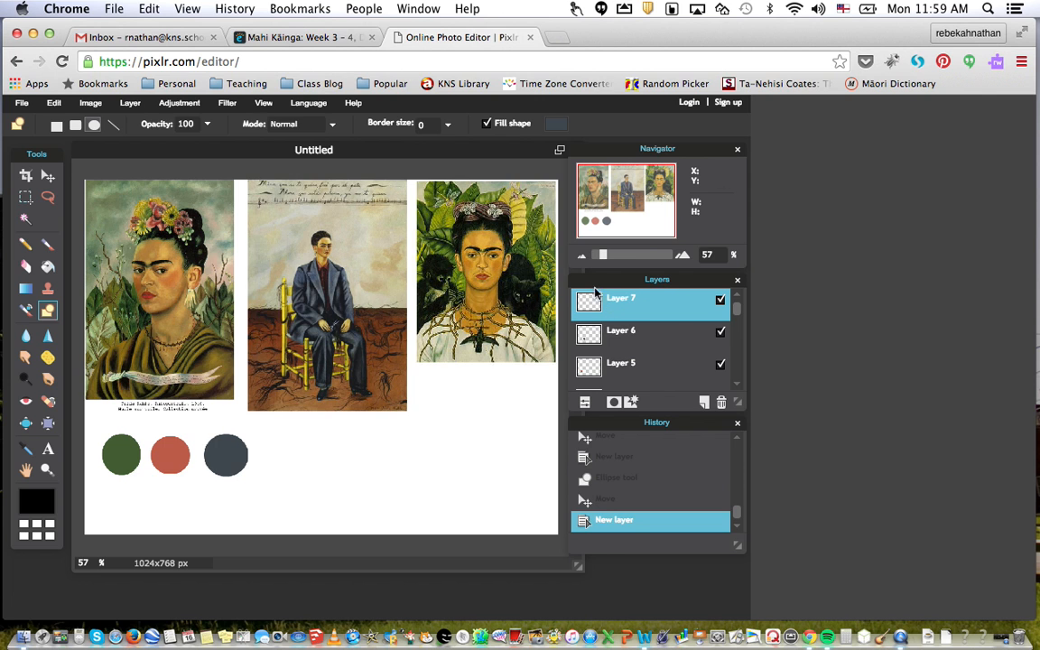
{"action": "left_click", "coordinate": [557, 126]}
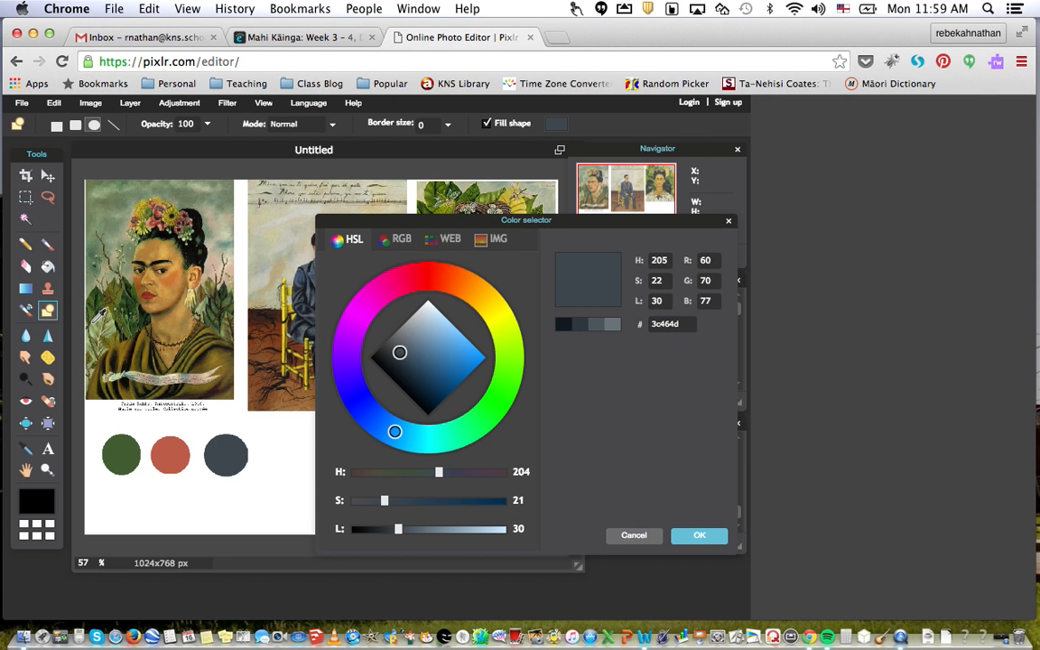
{"action": "left_click", "coordinate": [107, 312]}
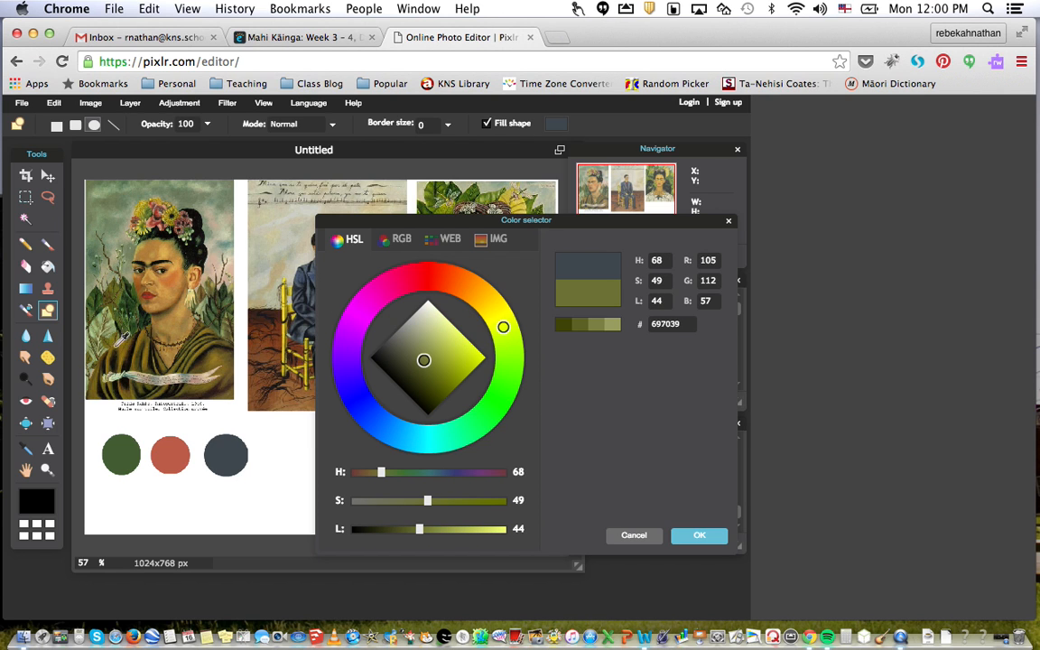
{"action": "left_click", "coordinate": [87, 295]}
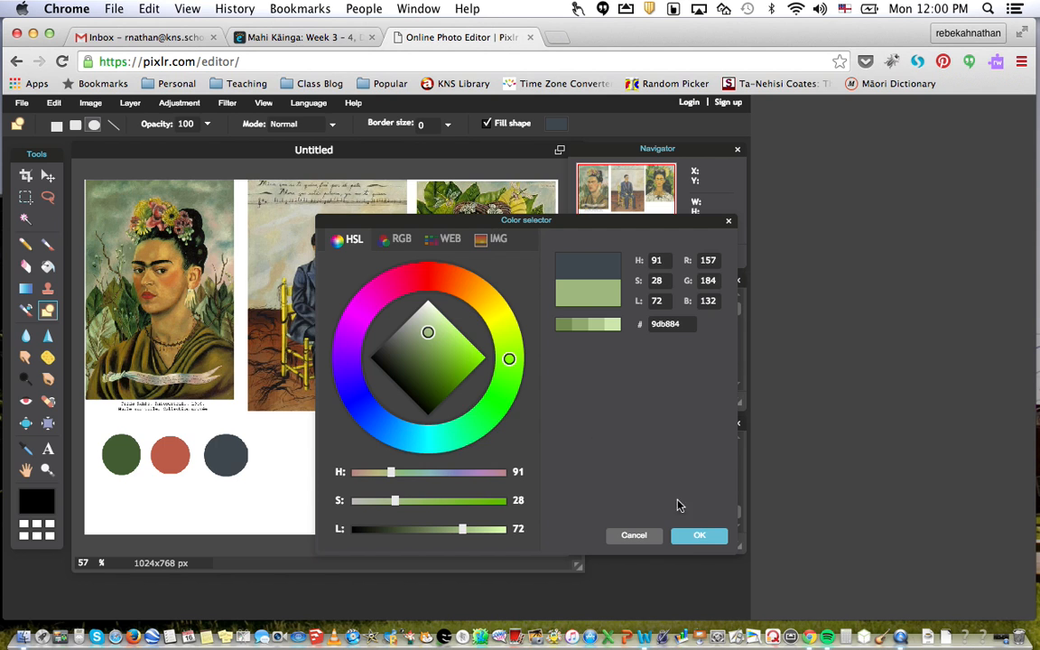
{"action": "left_click", "coordinate": [695, 537]}
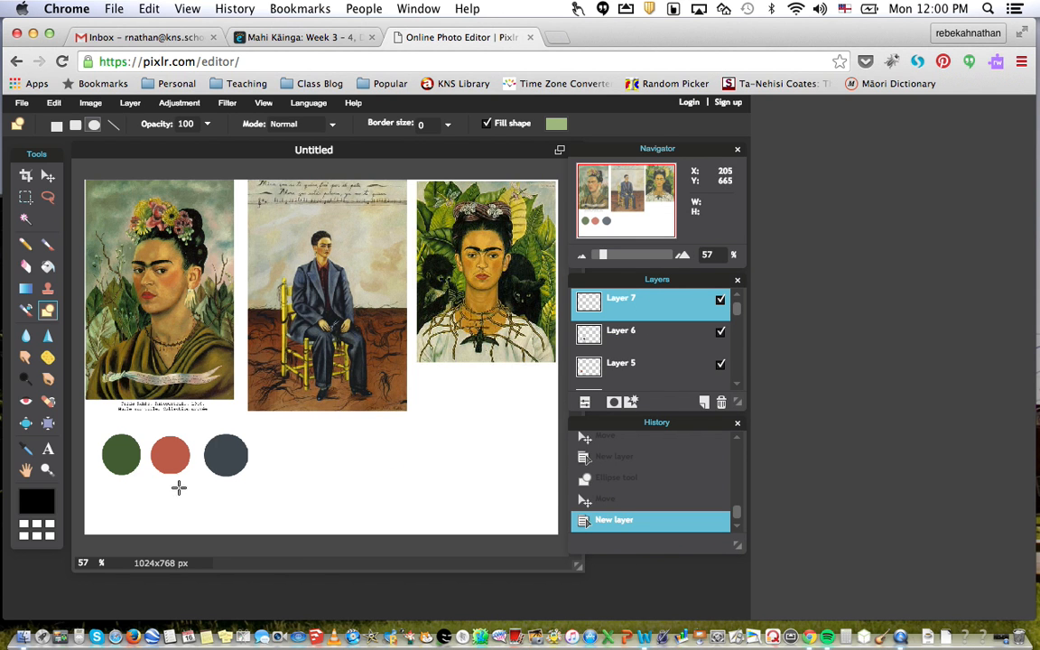
Draw a filled light green circle in a second row and move it directly under the dark green circle.
{"action": "left_click_drag", "start_coordinate": [105, 486], "coordinate": [145, 526]}
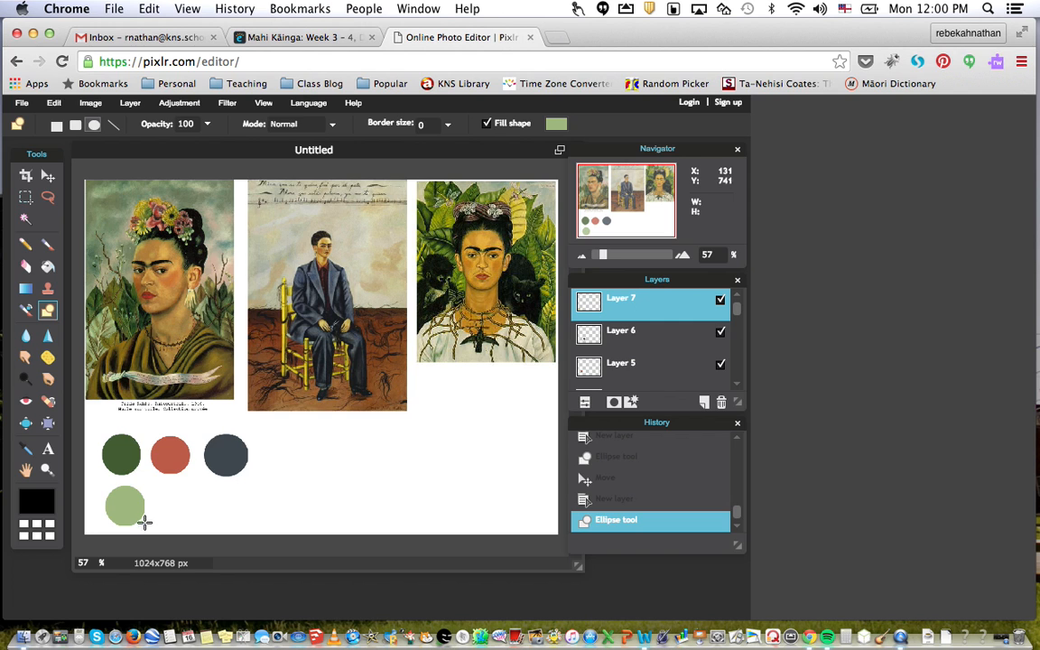
{"action": "left_click", "coordinate": [49, 176]}
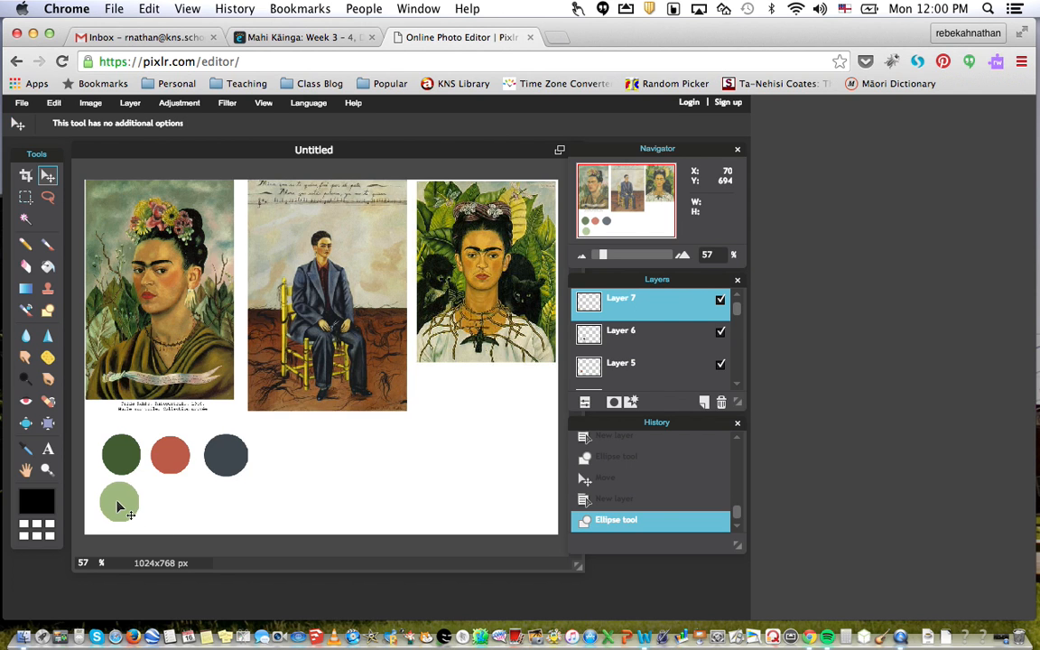
{"action": "left_click_drag", "start_coordinate": [117, 495], "coordinate": [119, 496]}
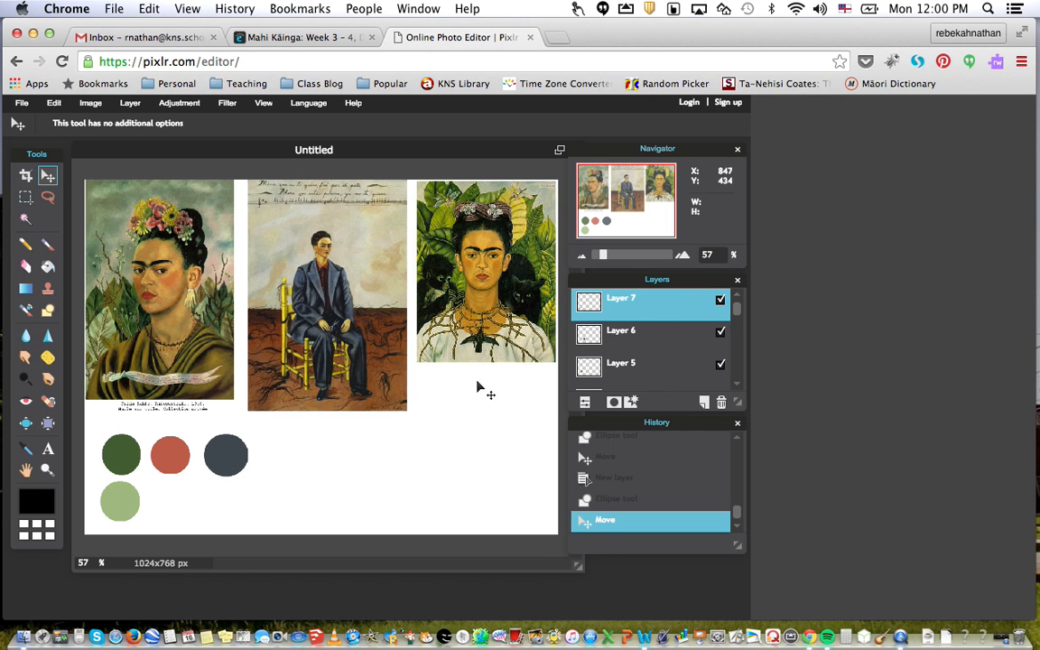
Select Layer 6 and nudge its slate circle slightly up and toward the coral circle.
{"action": "left_click", "coordinate": [623, 334]}
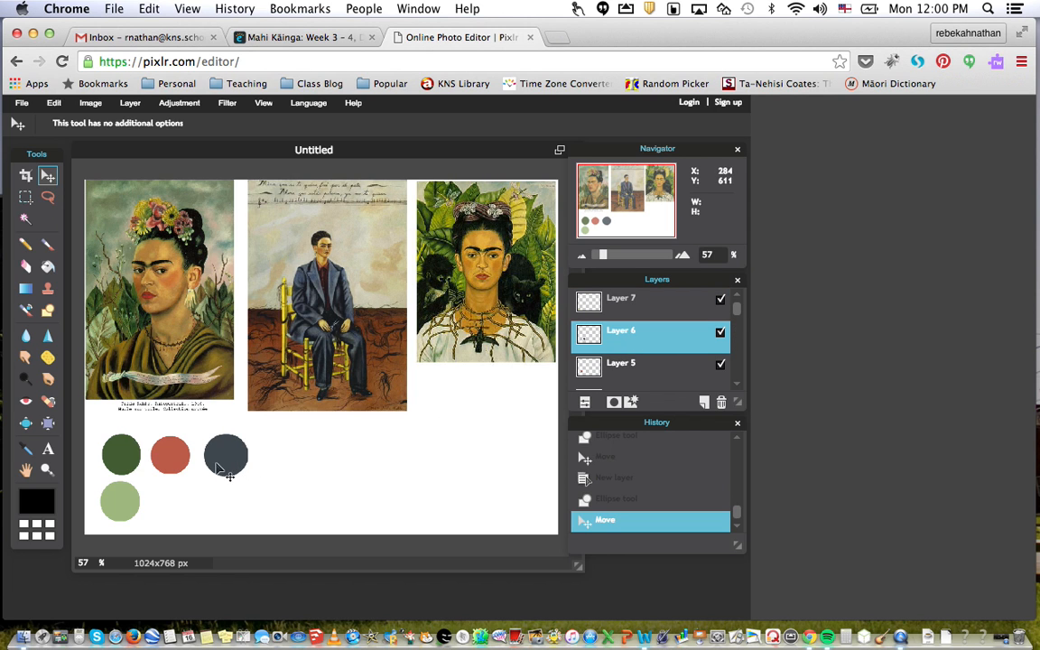
{"action": "left_click_drag", "start_coordinate": [215, 467], "coordinate": [210, 466]}
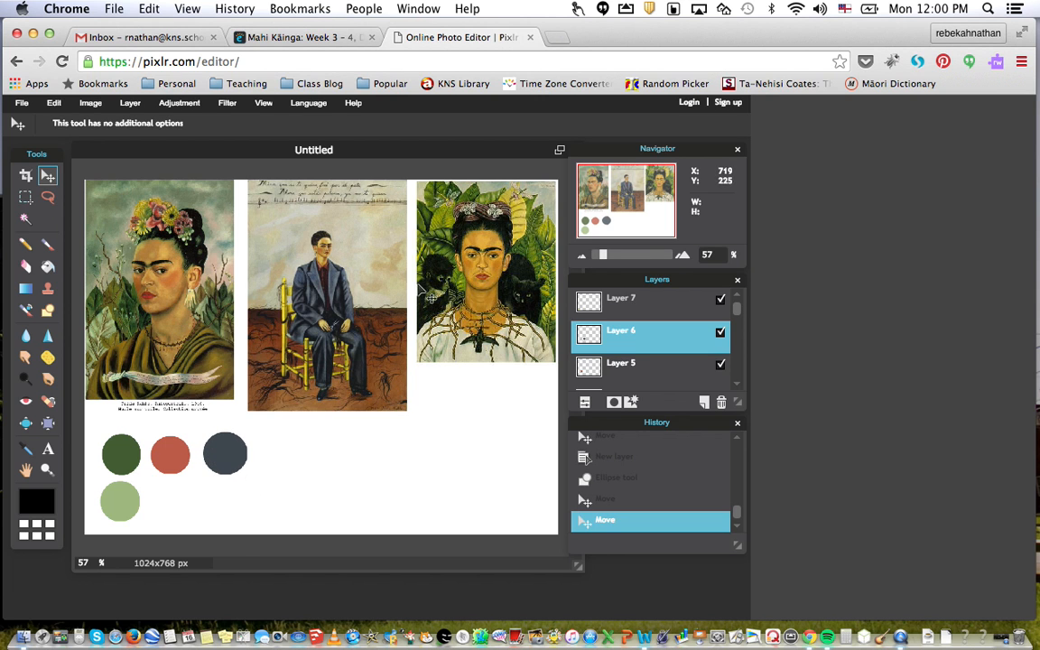
{"action": "left_click", "coordinate": [1001, 637]}
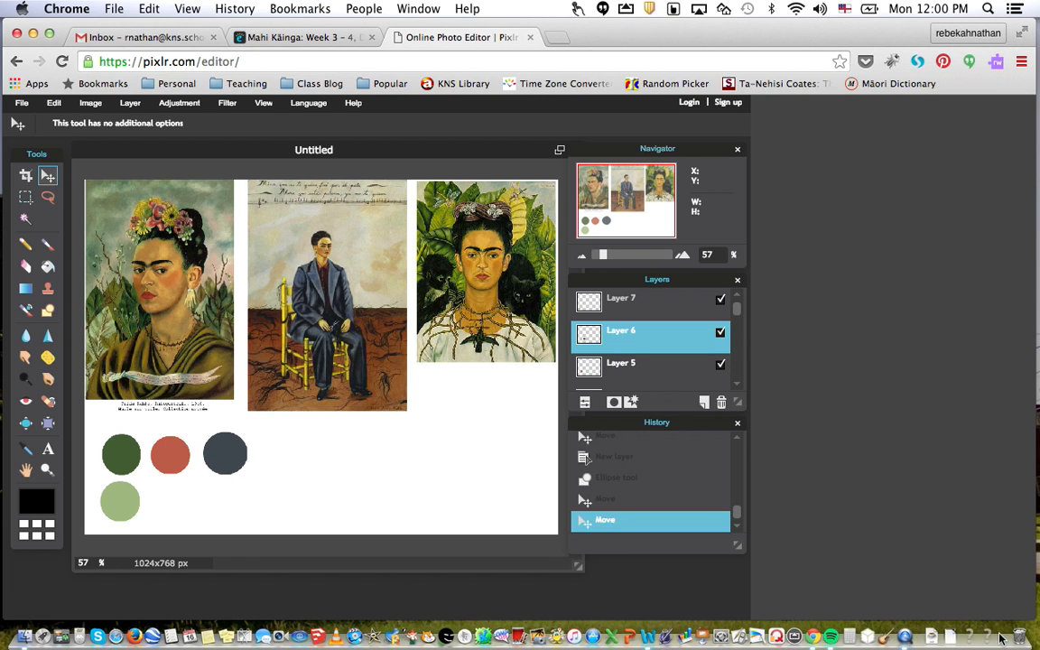